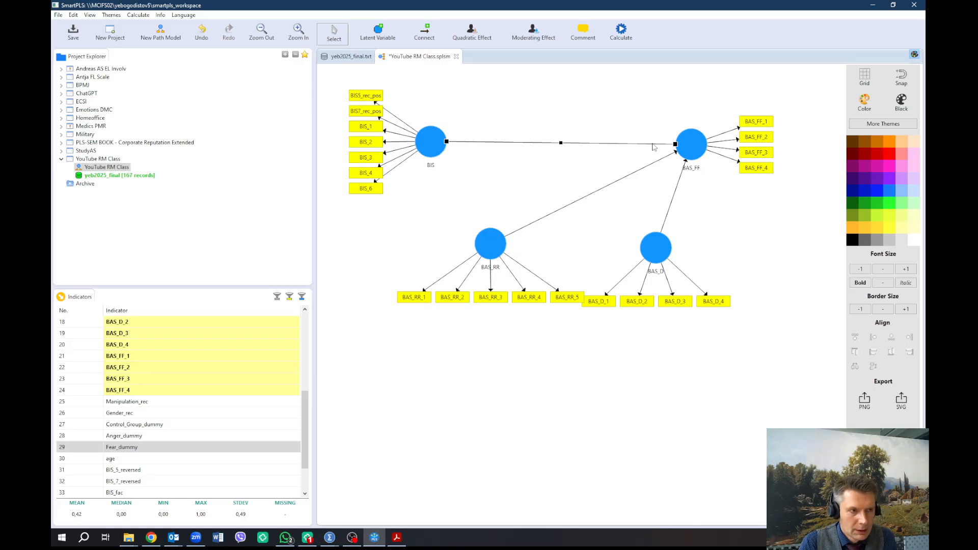
Delete all the structural paths between BIS, BAS_RR, BAS_D and BAS_FF
{"action": "key", "text": "Delete"}
{"action": "left_click", "coordinate": [666, 158]}
{"action": "key", "text": "Delete"}
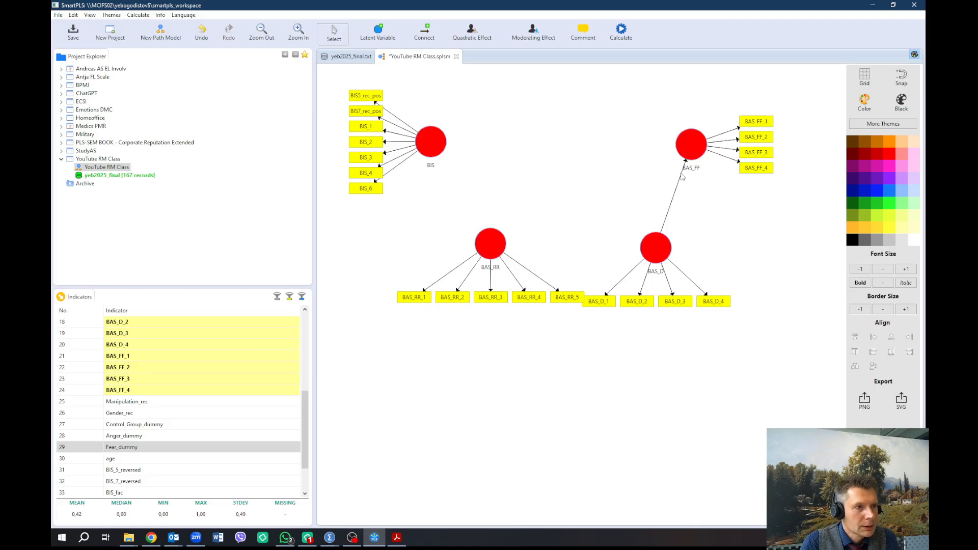
{"action": "key", "text": "Delete"}
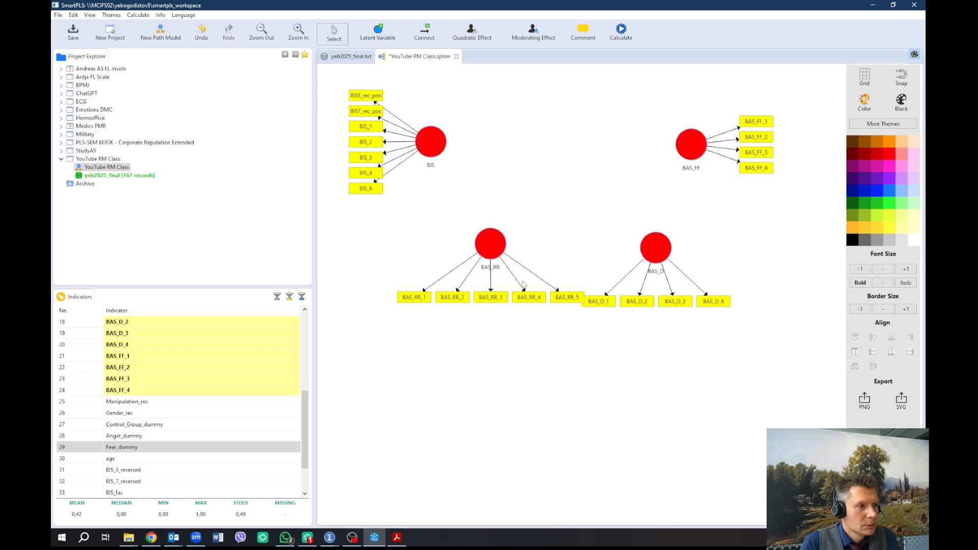
Align the indicators of BAS_RR, BAS_D and BAS_FF to the left of their constructs
{"action": "right_click", "coordinate": [500, 248]}
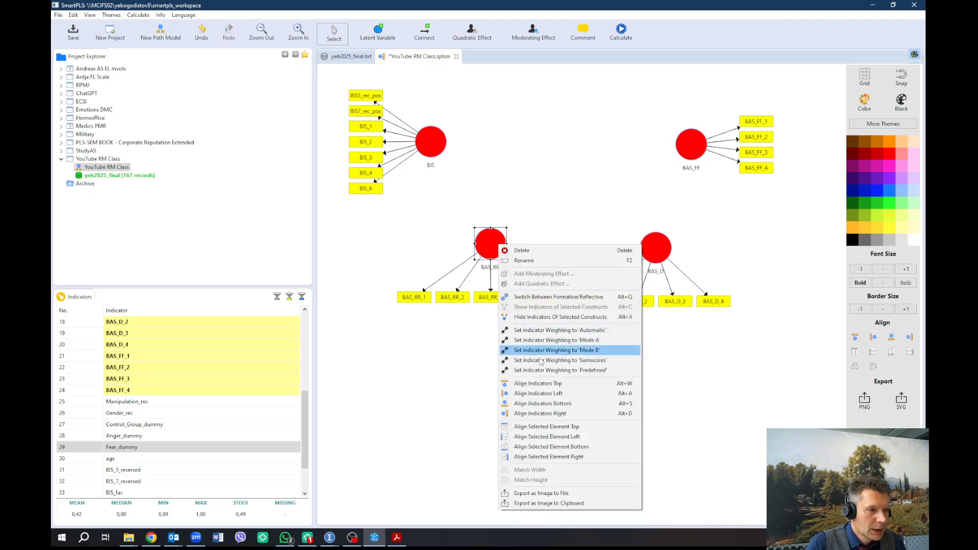
{"action": "left_click", "coordinate": [542, 394]}
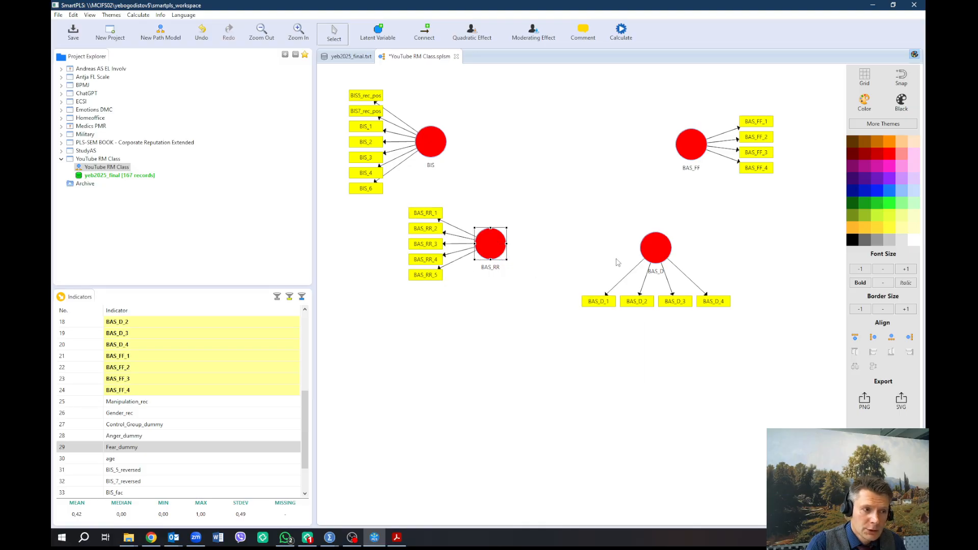
{"action": "right_click", "coordinate": [652, 243]}
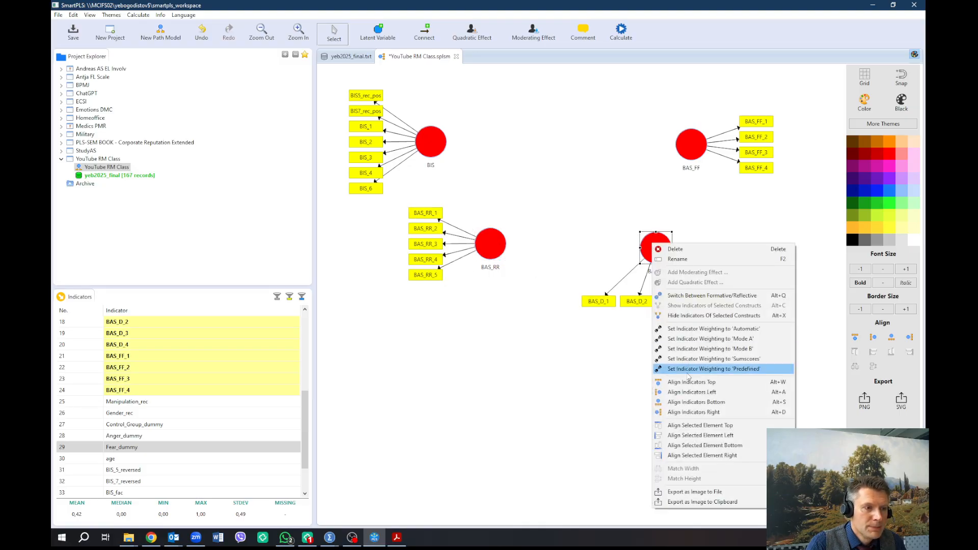
{"action": "left_click", "coordinate": [689, 393]}
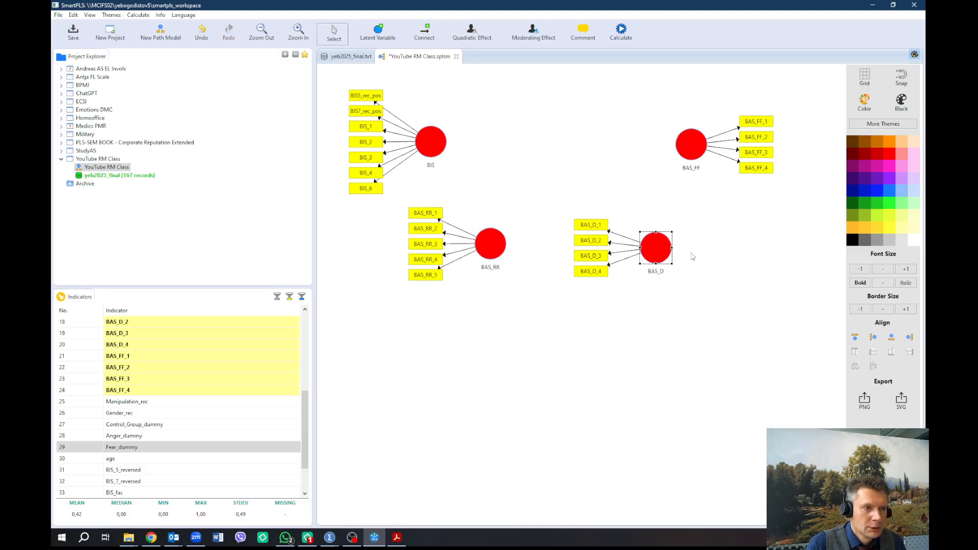
{"action": "right_click", "coordinate": [700, 147]}
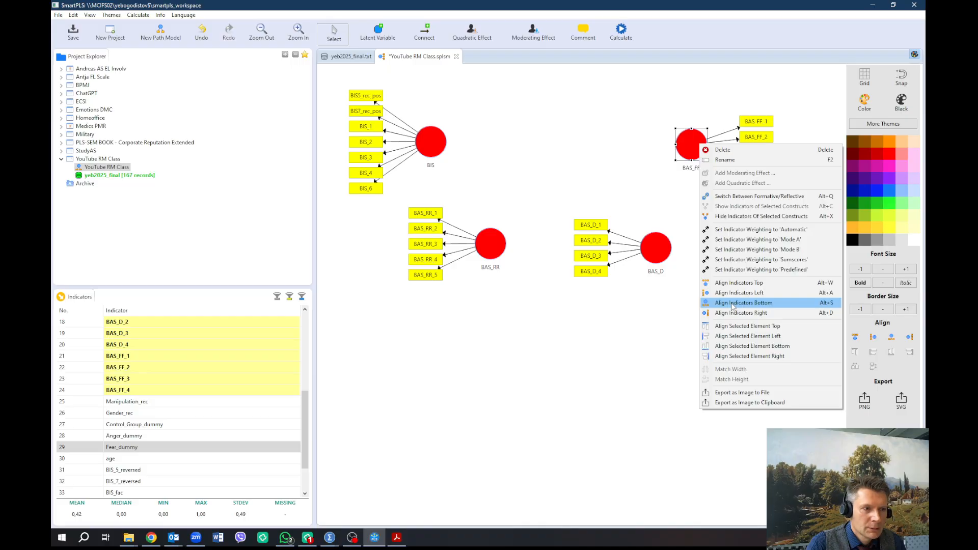
{"action": "left_click", "coordinate": [738, 293]}
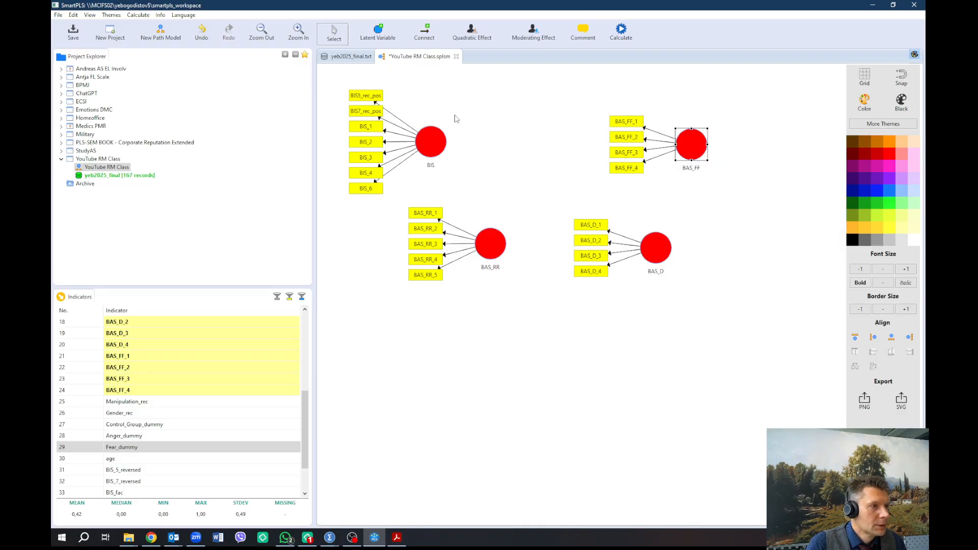
Move BAS_RR, BAS_D and BAS_FF into a vertical column below BIS
{"action": "left_click_drag", "start_coordinate": [491, 249], "coordinate": [419, 322]}
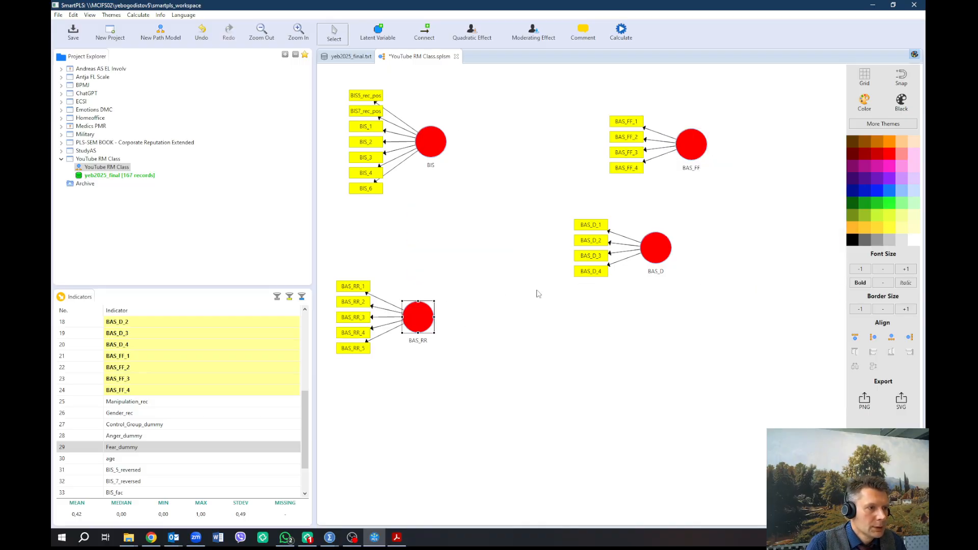
{"action": "left_click", "coordinate": [657, 257]}
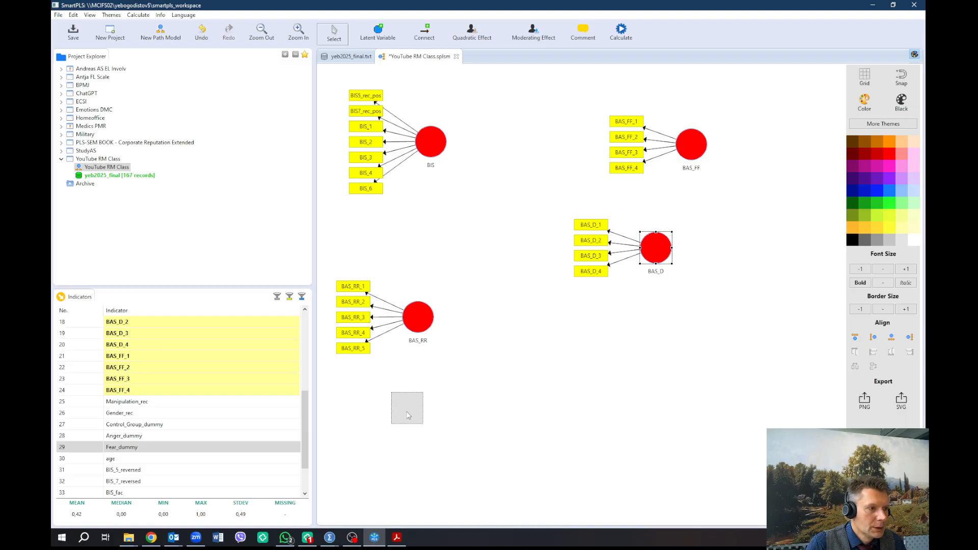
{"action": "left_click_drag", "start_coordinate": [407, 415], "coordinate": [407, 415]}
{"action": "left_click_drag", "start_coordinate": [701, 149], "coordinate": [406, 492]}
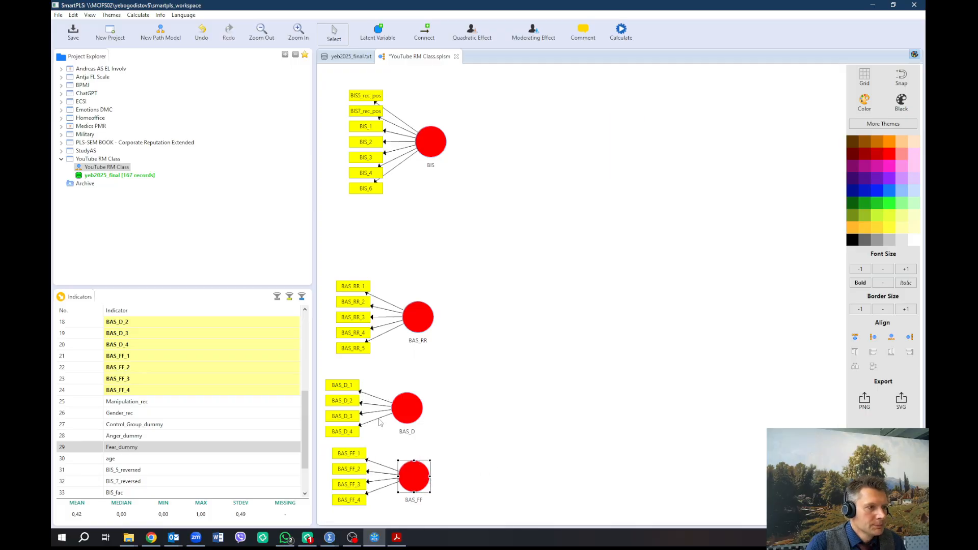
Add a new latent variable to the right of the column and draw paths from it to BAS_RR, BAS_D and BAS_FF
{"action": "left_click", "coordinate": [376, 33]}
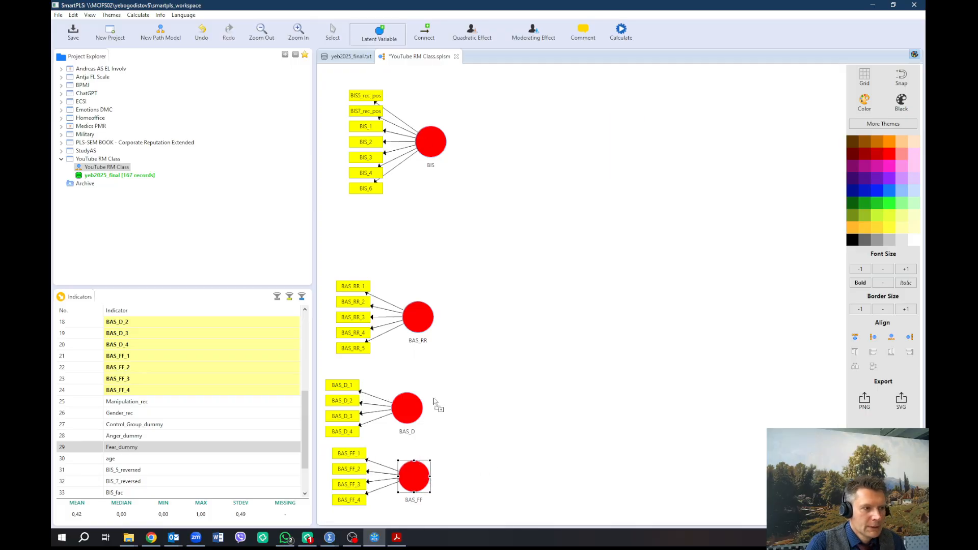
{"action": "left_click", "coordinate": [517, 405]}
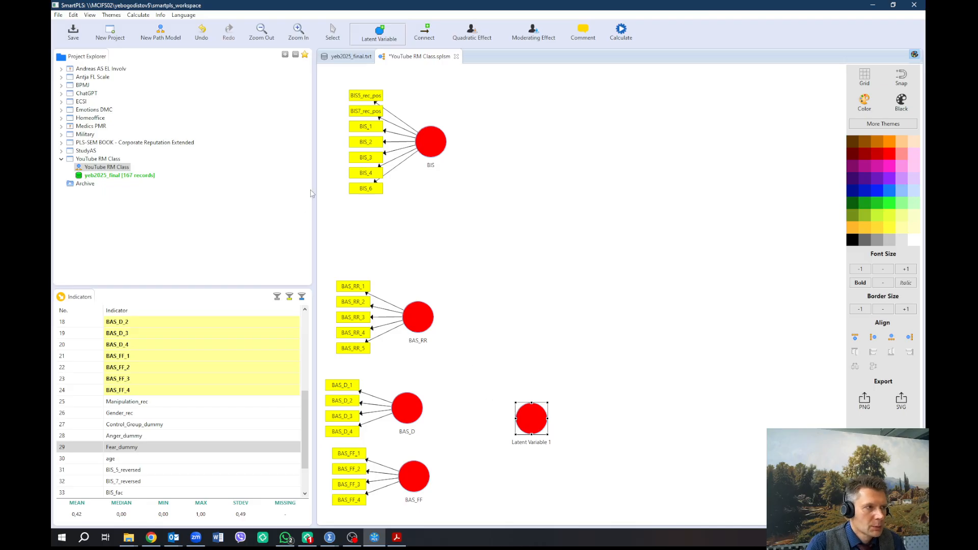
{"action": "left_click", "coordinate": [425, 37]}
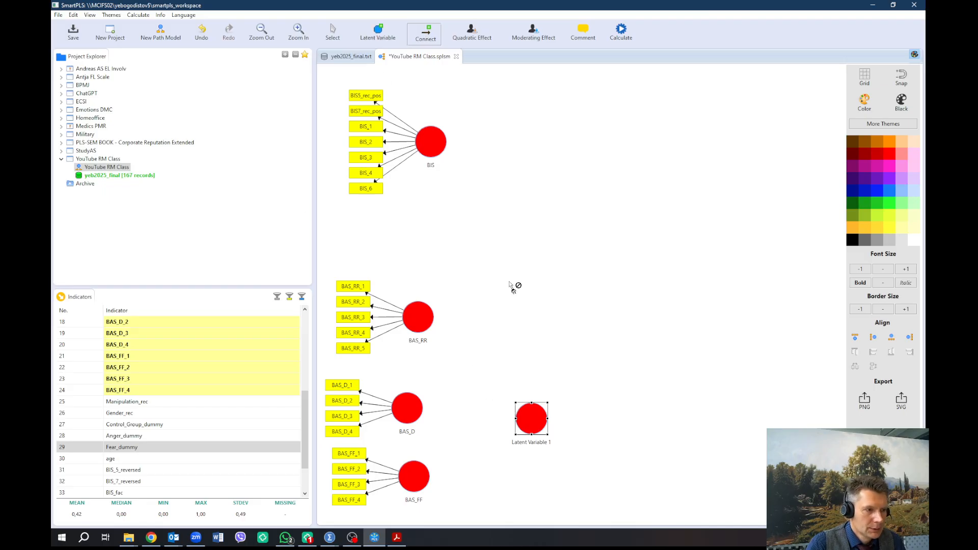
{"action": "left_click", "coordinate": [531, 417]}
{"action": "left_click", "coordinate": [426, 325]}
{"action": "left_click", "coordinate": [519, 425]}
{"action": "left_click", "coordinate": [405, 420]}
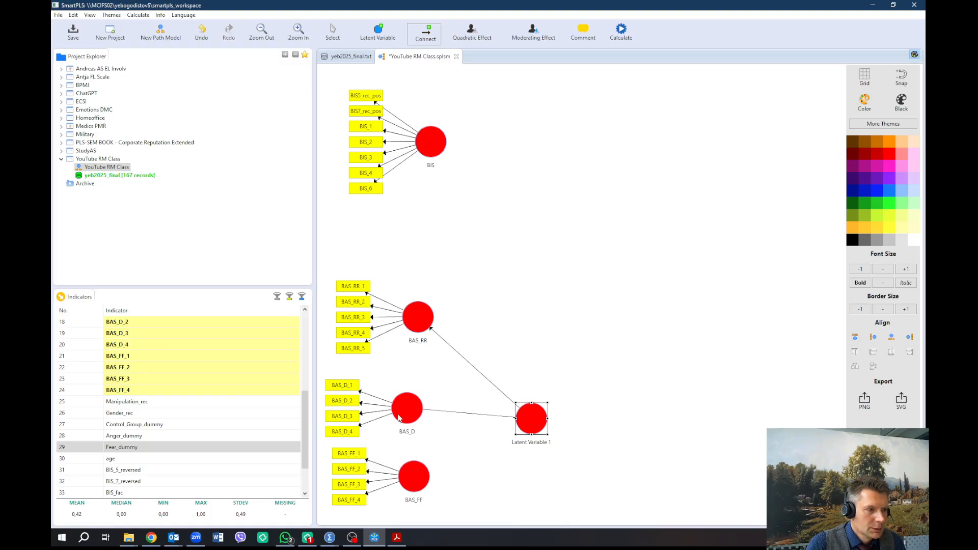
{"action": "left_click", "coordinate": [528, 425]}
{"action": "left_click", "coordinate": [427, 485]}
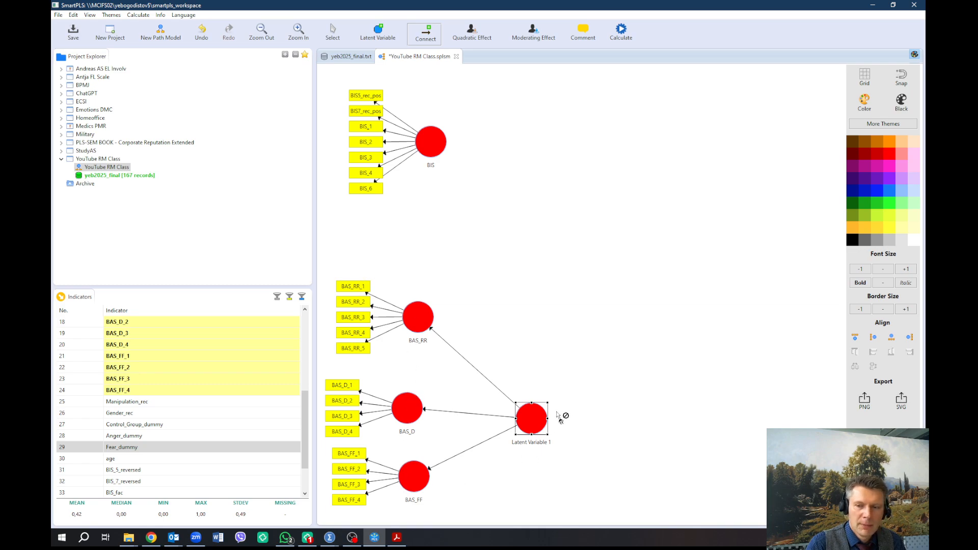
Rename the new latent variable to BAS All
{"action": "right_click", "coordinate": [522, 429]}
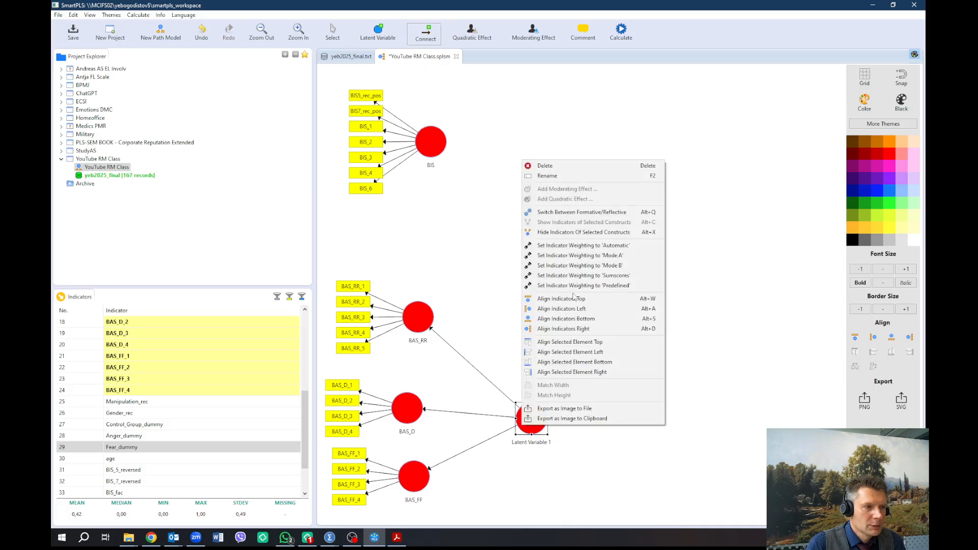
{"action": "left_click", "coordinate": [567, 176]}
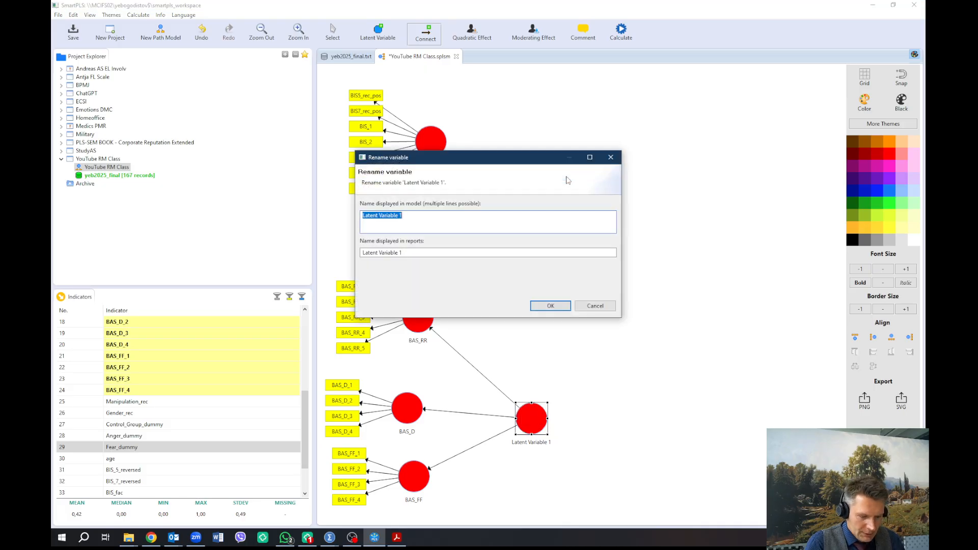
{"action": "type", "text": "BAS All"}
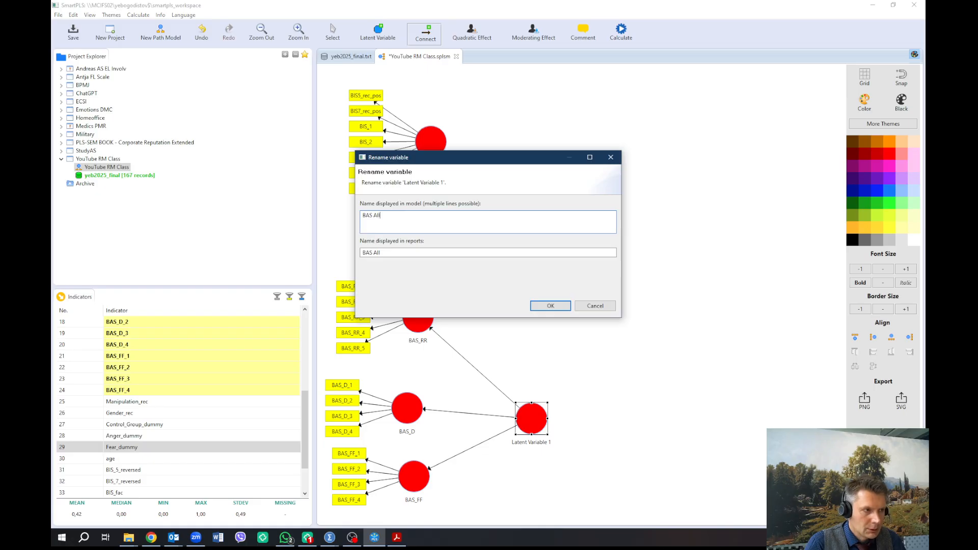
{"action": "left_click", "coordinate": [551, 305]}
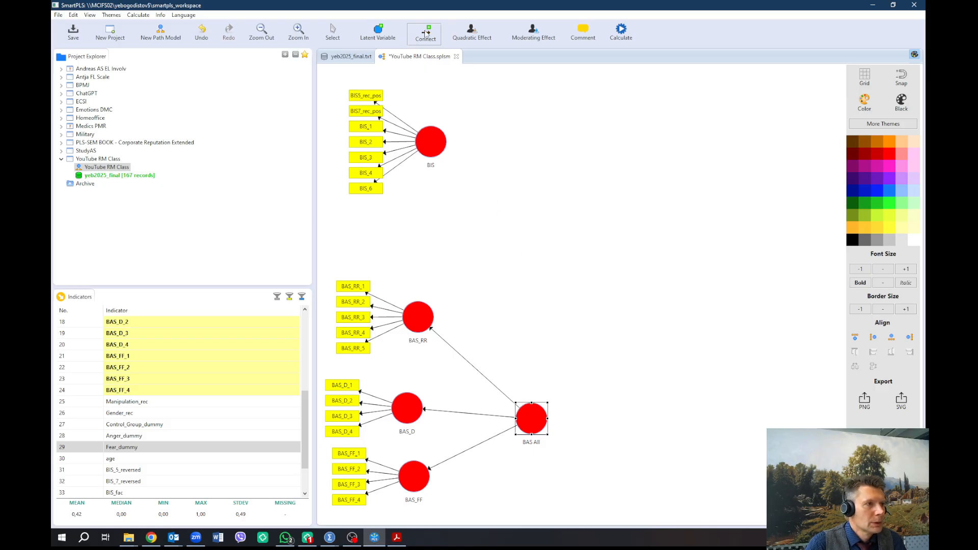
Draw a path from BIS to BAS All
{"action": "left_click", "coordinate": [432, 146]}
{"action": "left_click", "coordinate": [536, 411]}
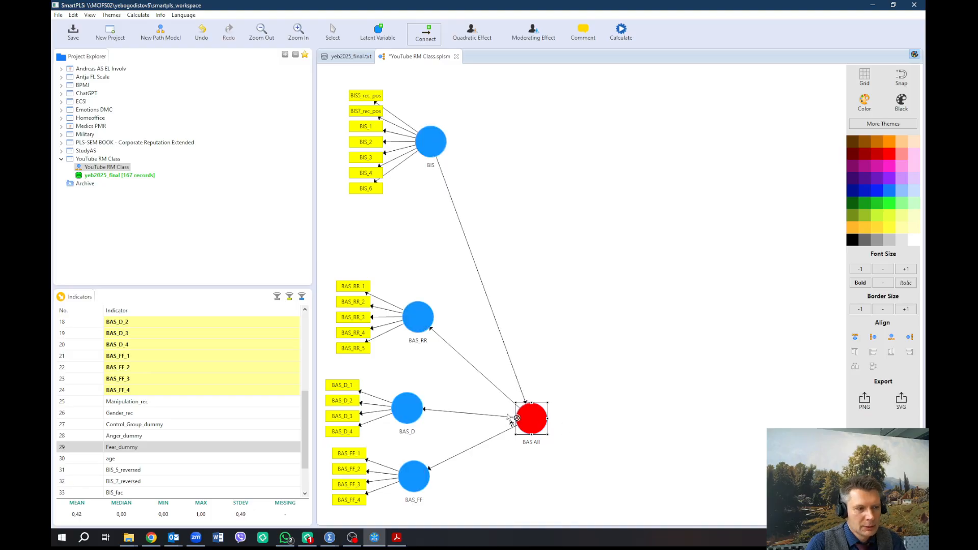
{"action": "mouse_move", "coordinate": [539, 437]}
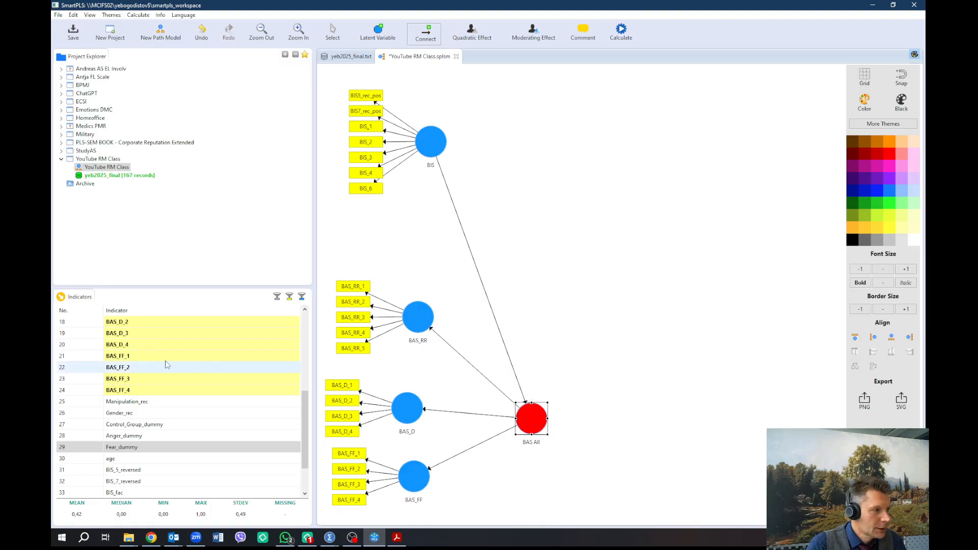
Assign indicators BAS_RR_1 through BAS_FF_4 to the BAS All construct
{"action": "scroll", "coordinate": [167, 365], "scroll_direction": "up", "scroll_amount": 3}
{"action": "left_click", "coordinate": [147, 358]}
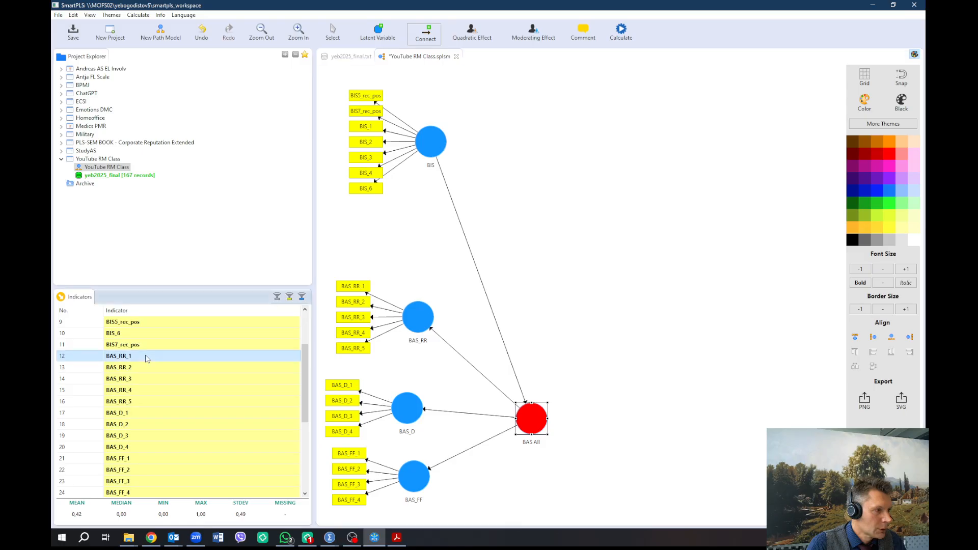
{"action": "scroll", "coordinate": [147, 362], "scroll_direction": "down", "scroll_amount": 1}
{"action": "left_click", "coordinate": [139, 458], "text": "shift"}
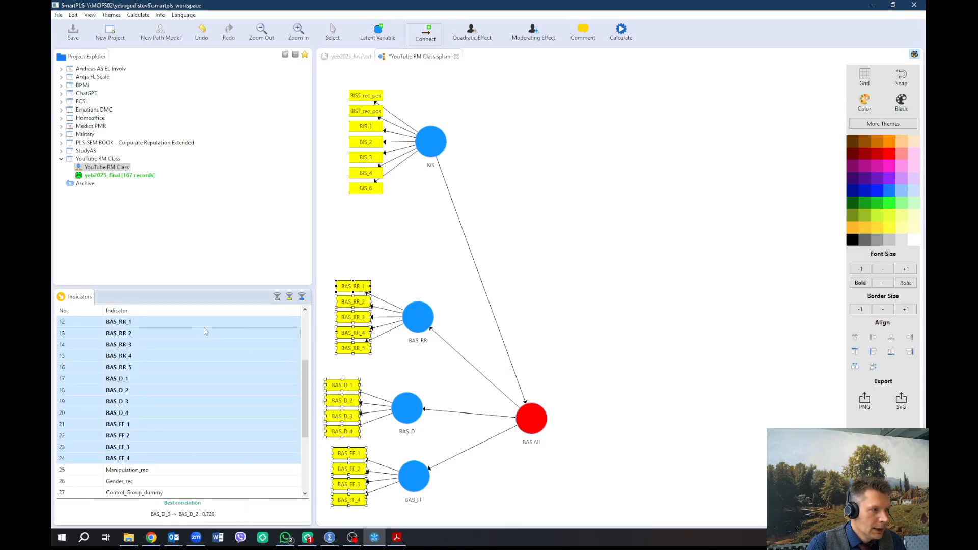
{"action": "left_click_drag", "start_coordinate": [205, 332], "coordinate": [555, 424]}
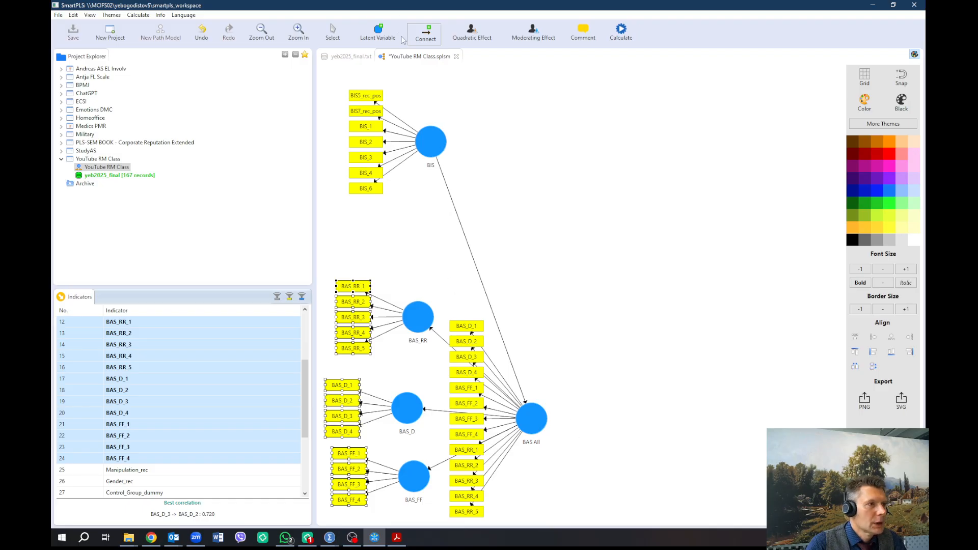
Delete the path between BIS and BAS All
{"action": "left_click", "coordinate": [332, 35]}
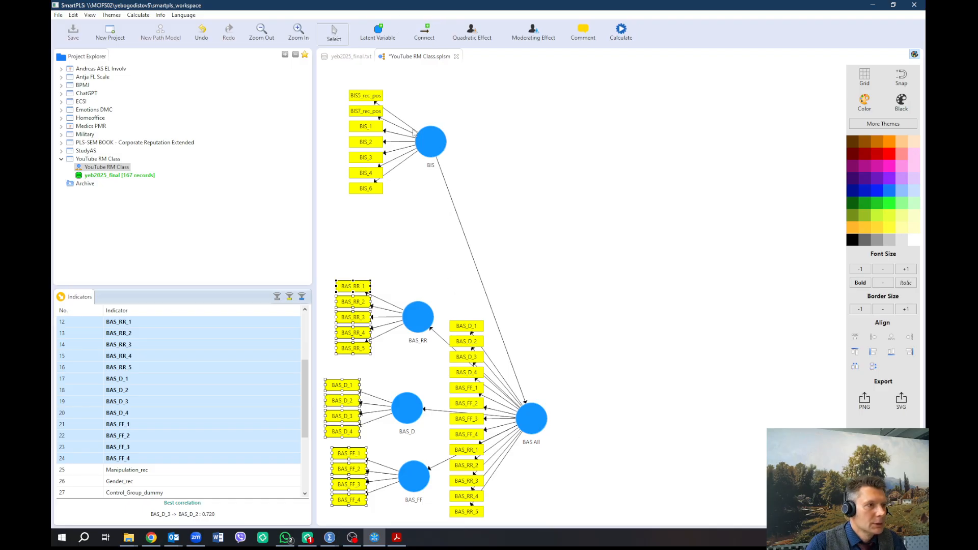
{"action": "left_click", "coordinate": [445, 184]}
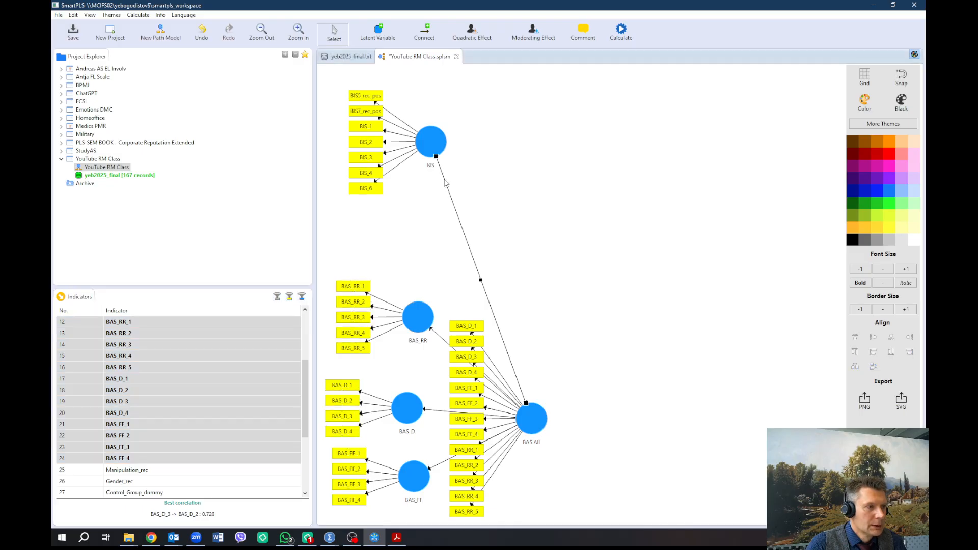
{"action": "key", "text": "Delete"}
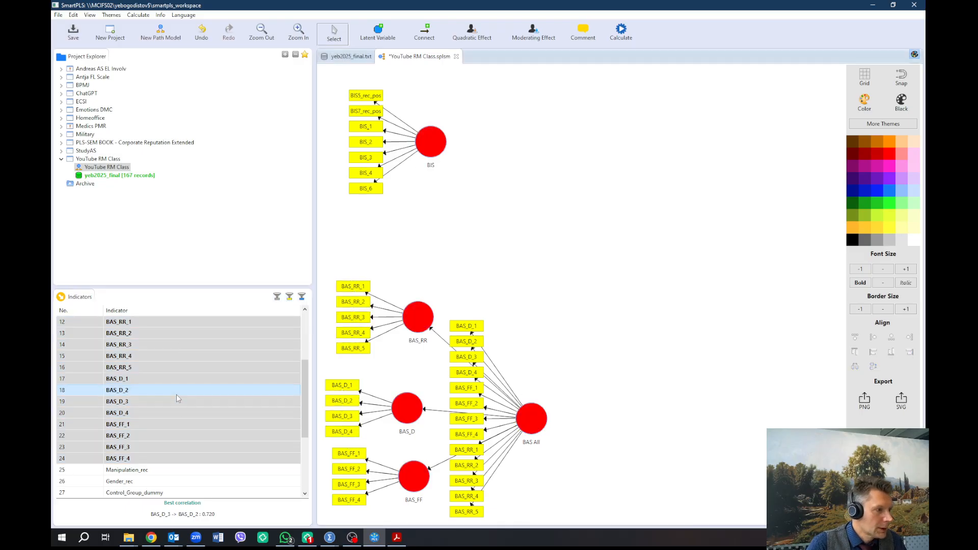
Create two new constructs from the Anger_dummy and Fear_dummy indicators, placed to the right of the model
{"action": "scroll", "coordinate": [161, 423], "scroll_direction": "down", "scroll_amount": 2}
{"action": "left_click_drag", "start_coordinate": [160, 437], "coordinate": [677, 207]}
{"action": "left_click_drag", "start_coordinate": [152, 448], "coordinate": [701, 298]}
Align the indicators of both new dummy constructs to the right
{"action": "right_click", "coordinate": [683, 227]}
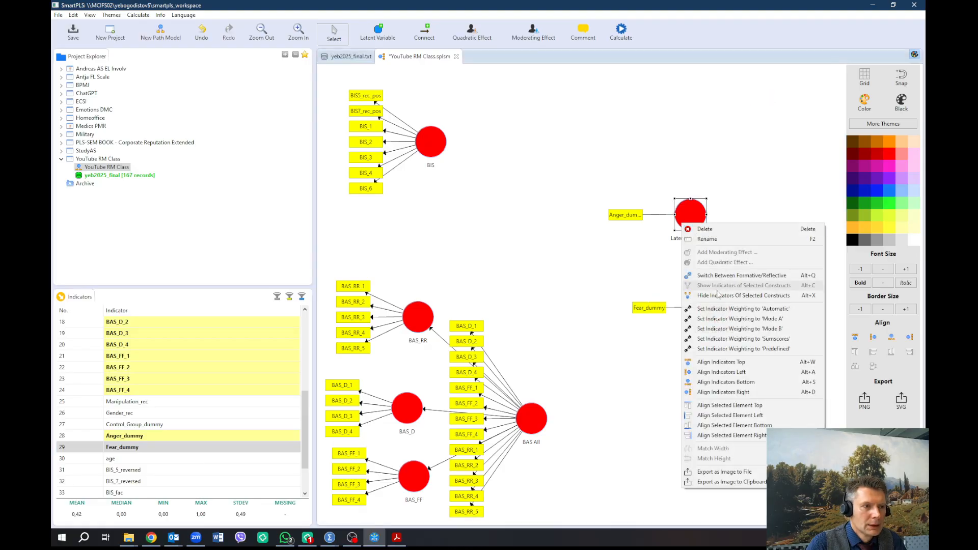
{"action": "left_click", "coordinate": [726, 393]}
{"action": "right_click", "coordinate": [713, 313]}
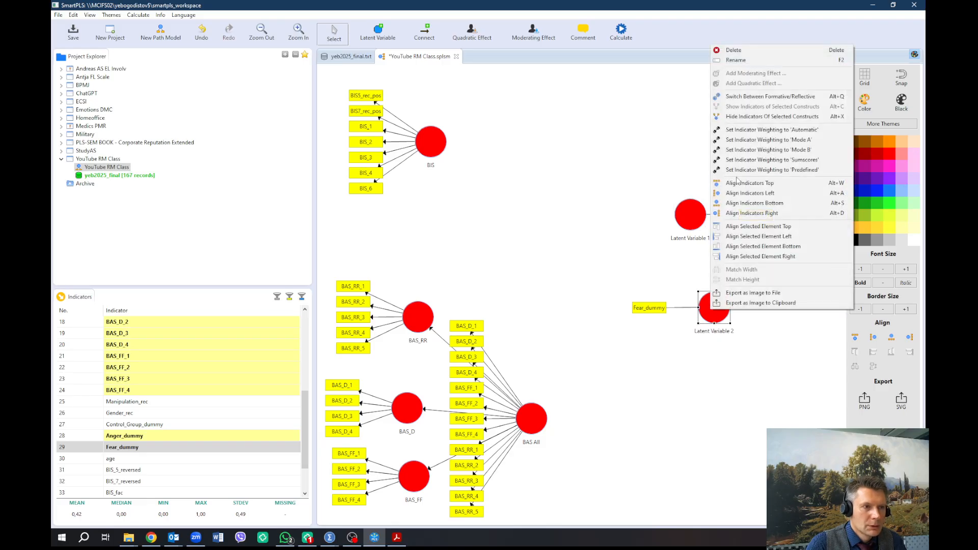
{"action": "left_click", "coordinate": [745, 214]}
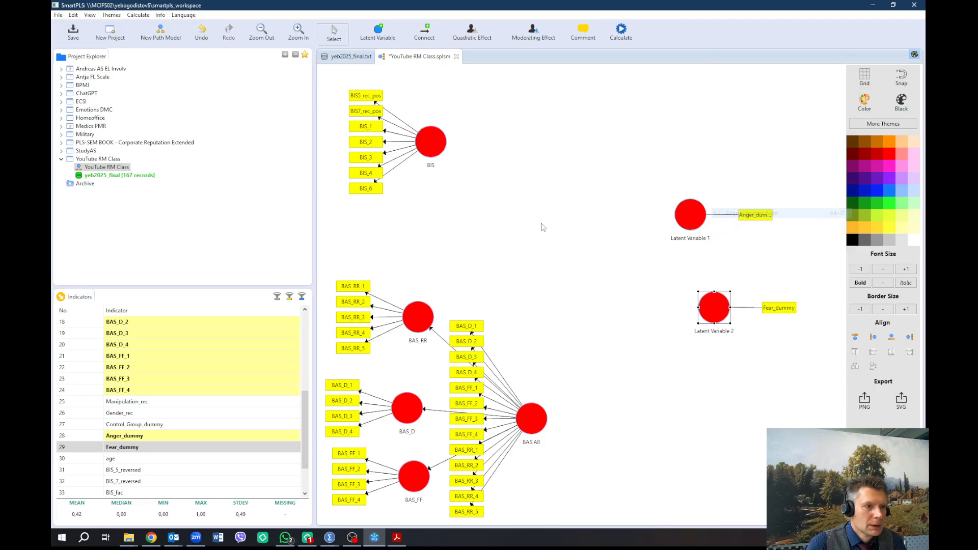
Connect Latent Variable 1 (Anger_dummy) with paths to BIS and to BAS All
{"action": "left_click", "coordinate": [424, 33]}
{"action": "left_click", "coordinate": [689, 218]}
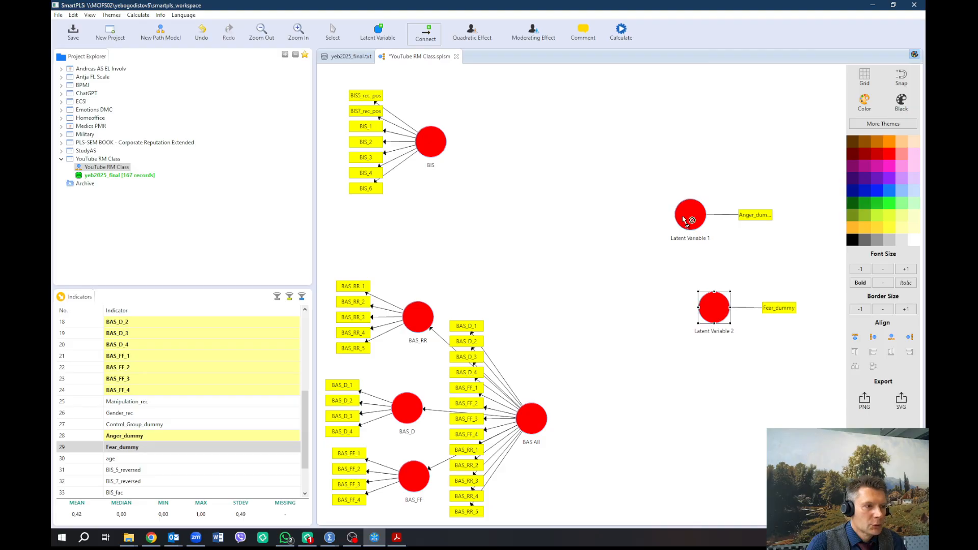
{"action": "left_click", "coordinate": [432, 144]}
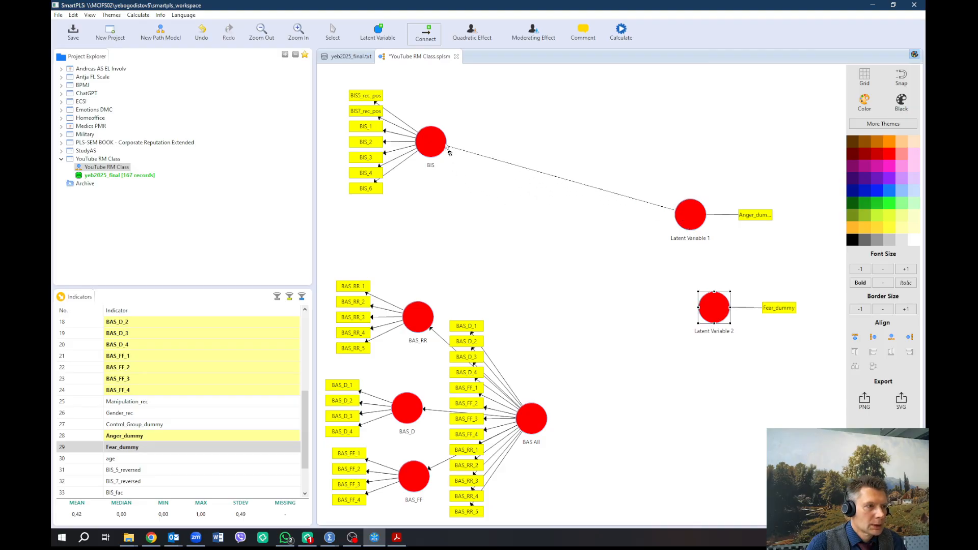
{"action": "left_click", "coordinate": [689, 218]}
{"action": "left_click", "coordinate": [537, 417]}
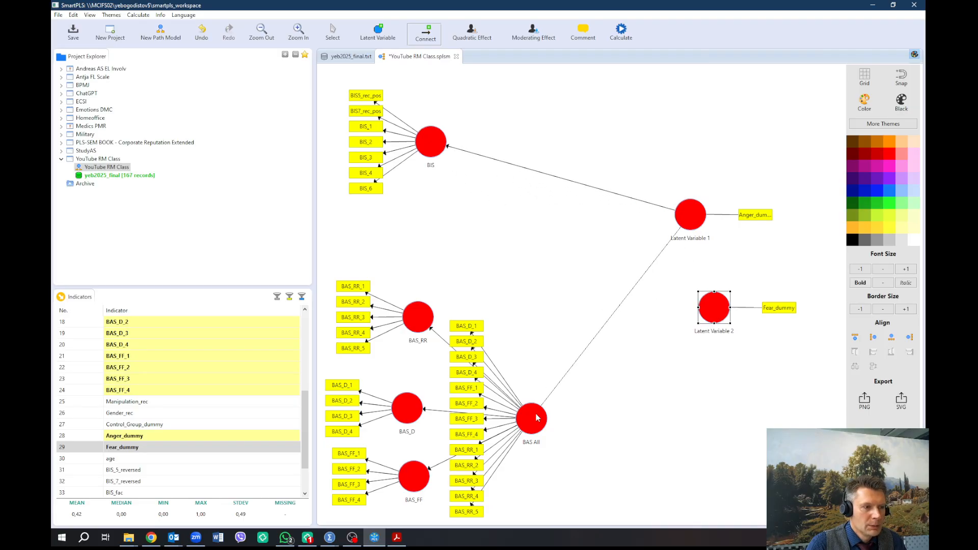
Connect Latent Variable 2 (Fear_dummy) with paths to BIS and to BAS All
{"action": "left_click", "coordinate": [713, 309]}
{"action": "left_click", "coordinate": [441, 151]}
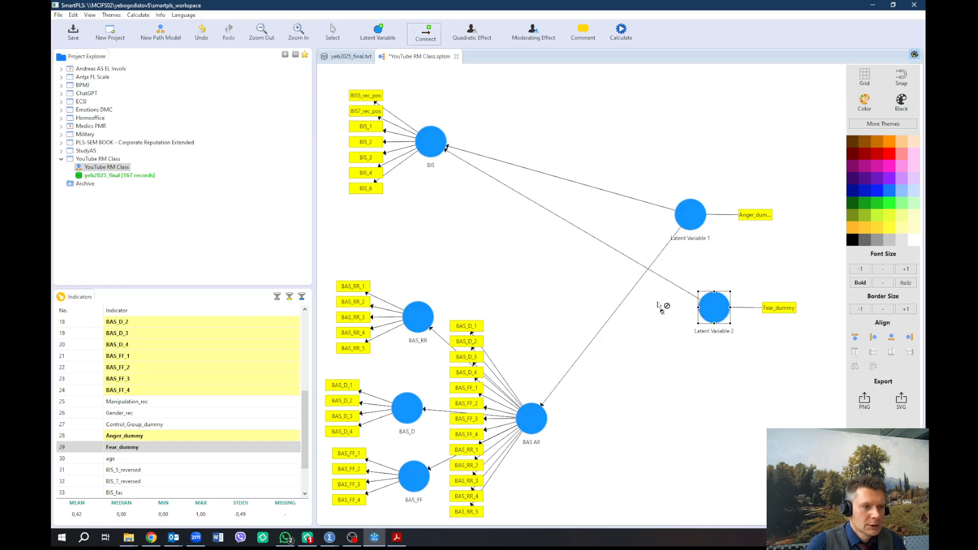
{"action": "left_click", "coordinate": [714, 308]}
{"action": "left_click", "coordinate": [551, 425]}
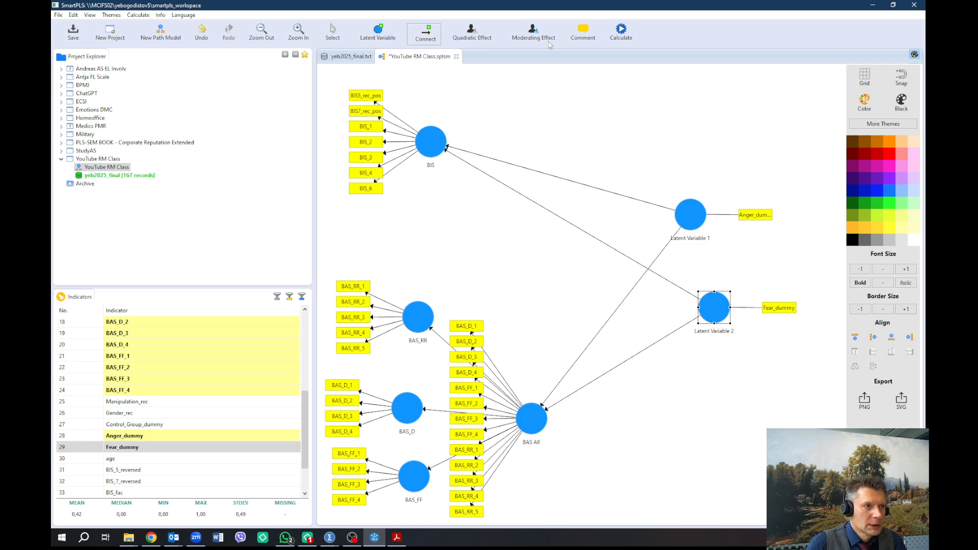
Run the PLS Algorithm on the model with the Factor weighting scheme
{"action": "left_click", "coordinate": [622, 33]}
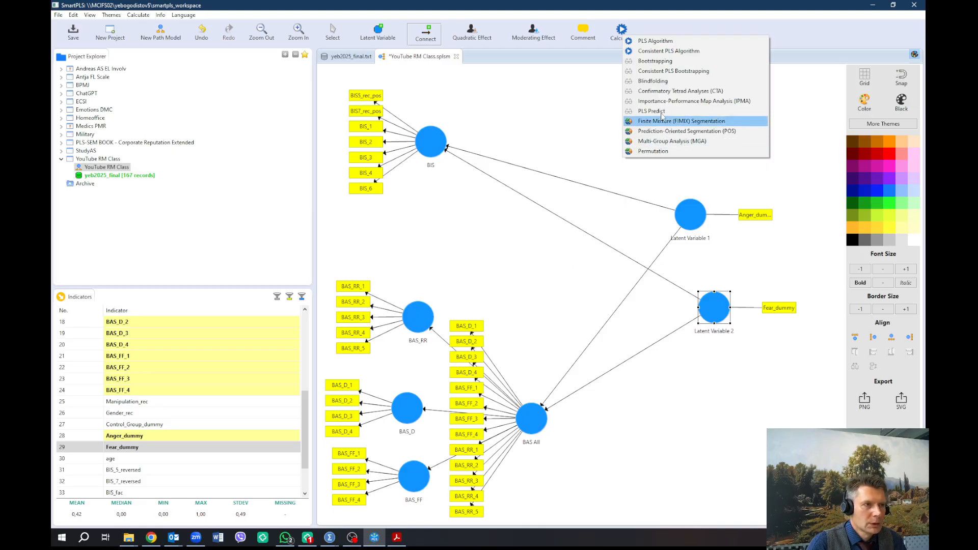
{"action": "left_click", "coordinate": [665, 42]}
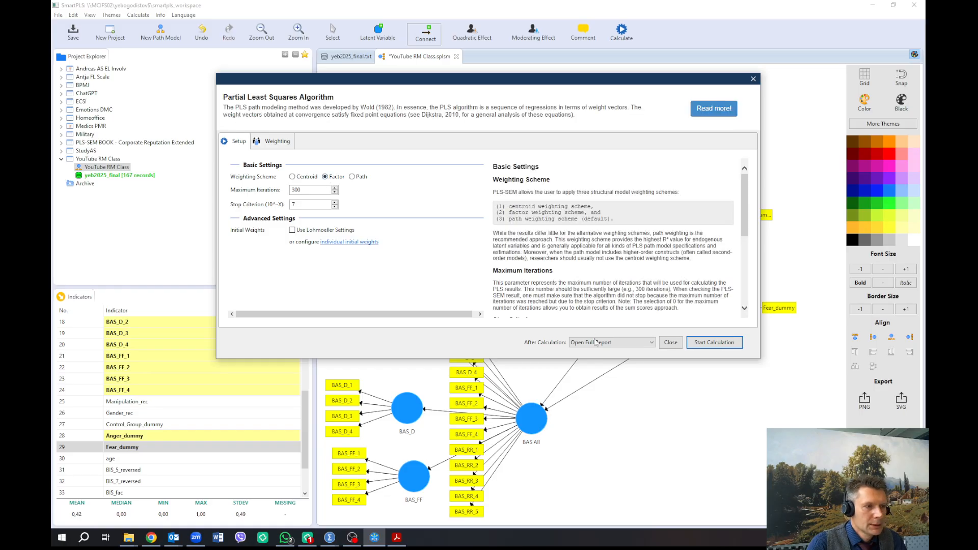
{"action": "left_click", "coordinate": [701, 343]}
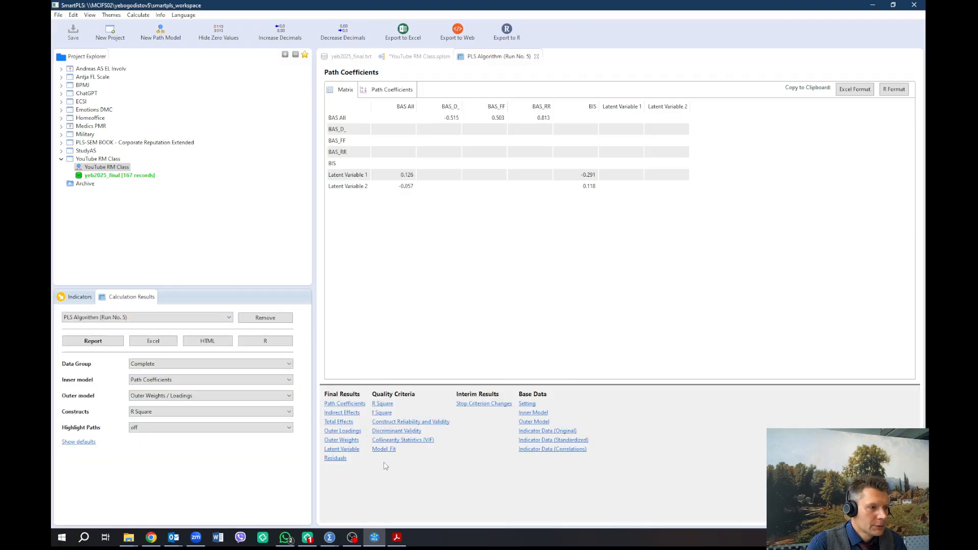
Review the model fit, collinearity VIF, discriminant validity and construct reliability results of the PLS run
{"action": "left_click", "coordinate": [386, 450]}
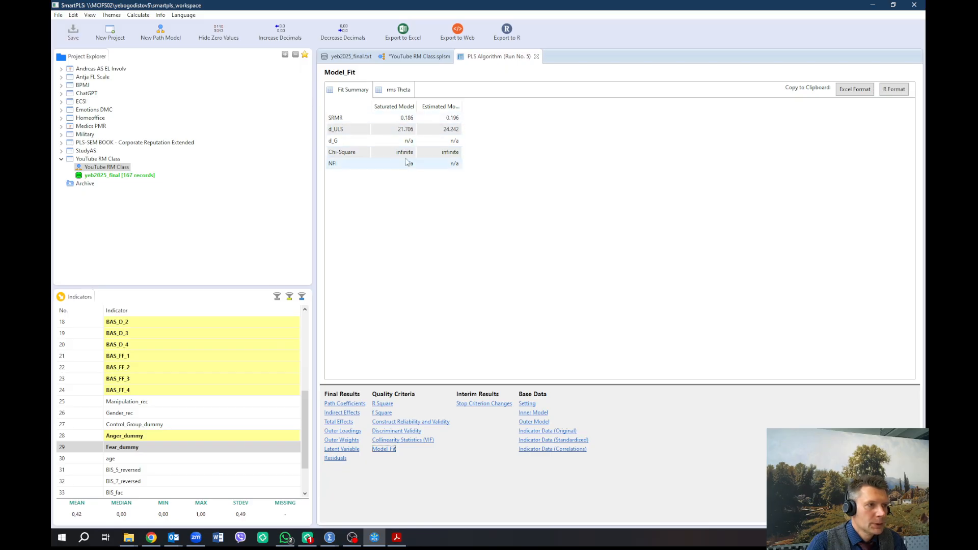
{"action": "left_click", "coordinate": [405, 440]}
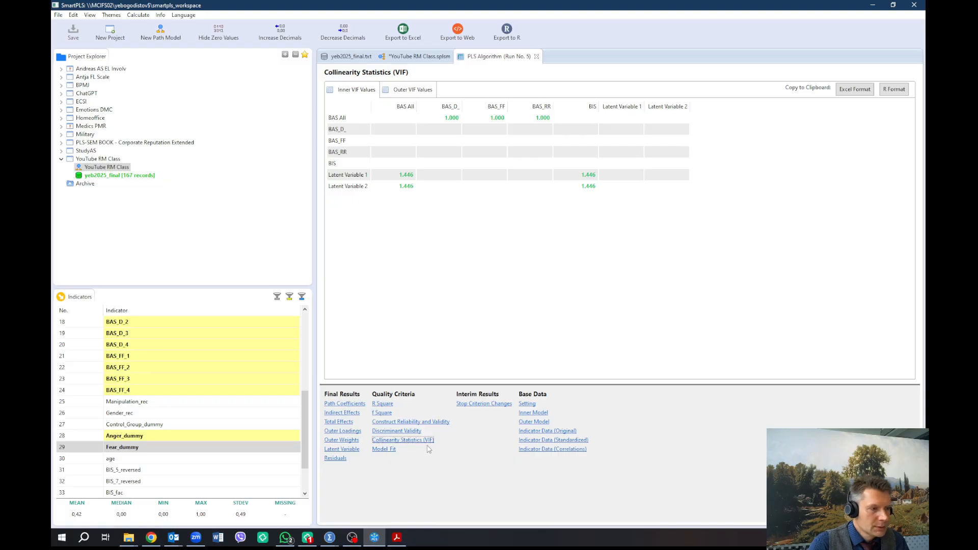
{"action": "left_click", "coordinate": [410, 431]}
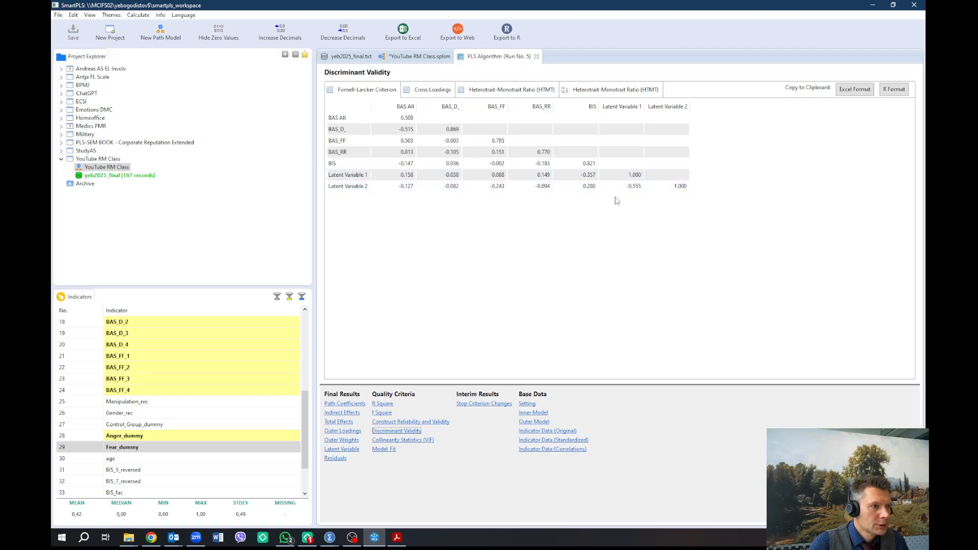
{"action": "left_click", "coordinate": [410, 422]}
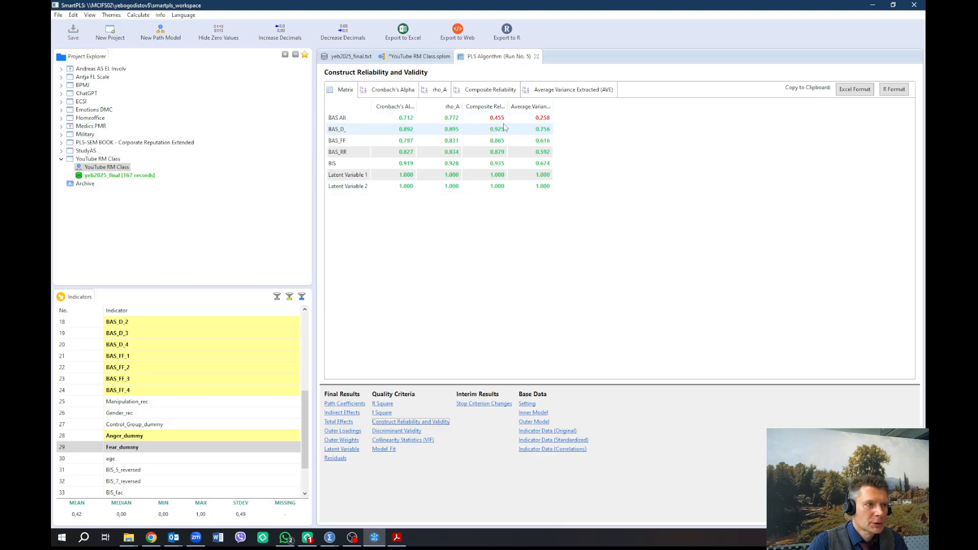
{"action": "left_click_drag", "start_coordinate": [554, 107], "coordinate": [587, 106]}
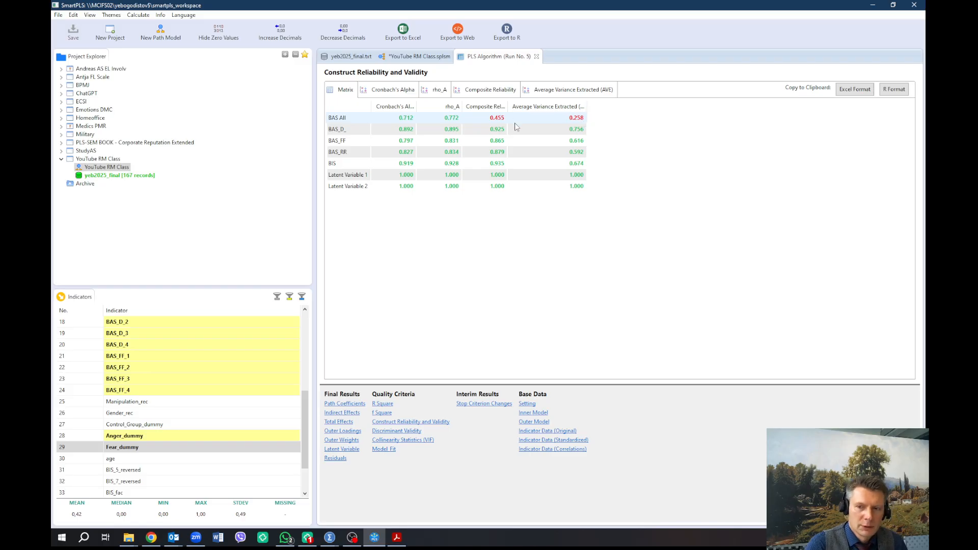
Run the PLS Algorithm again on the model using the Path weighting scheme
{"action": "left_click", "coordinate": [417, 58]}
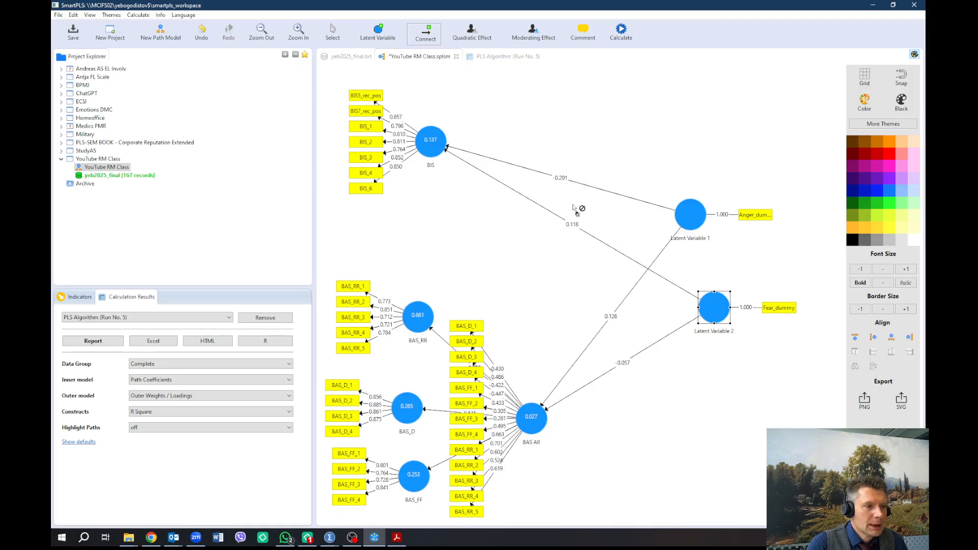
{"action": "left_click", "coordinate": [619, 43]}
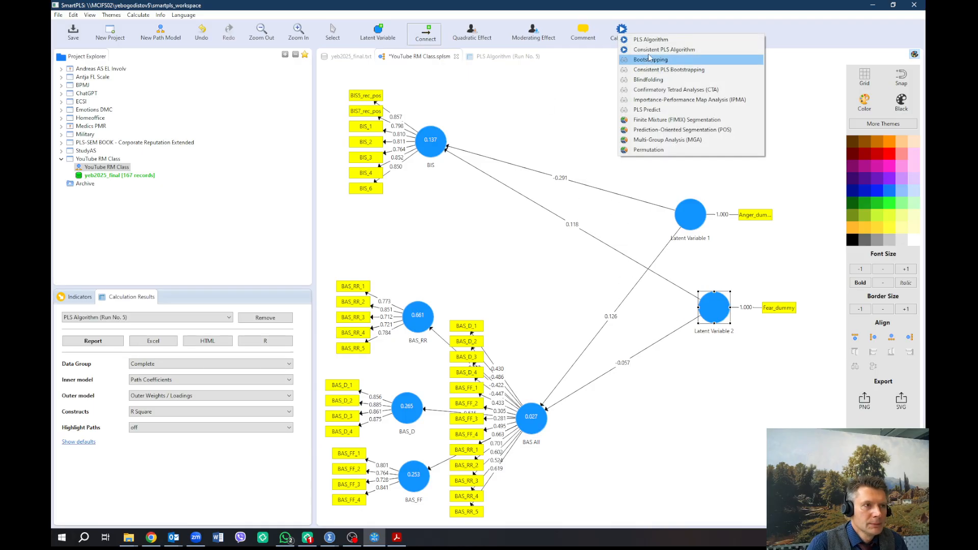
{"action": "left_click", "coordinate": [651, 37]}
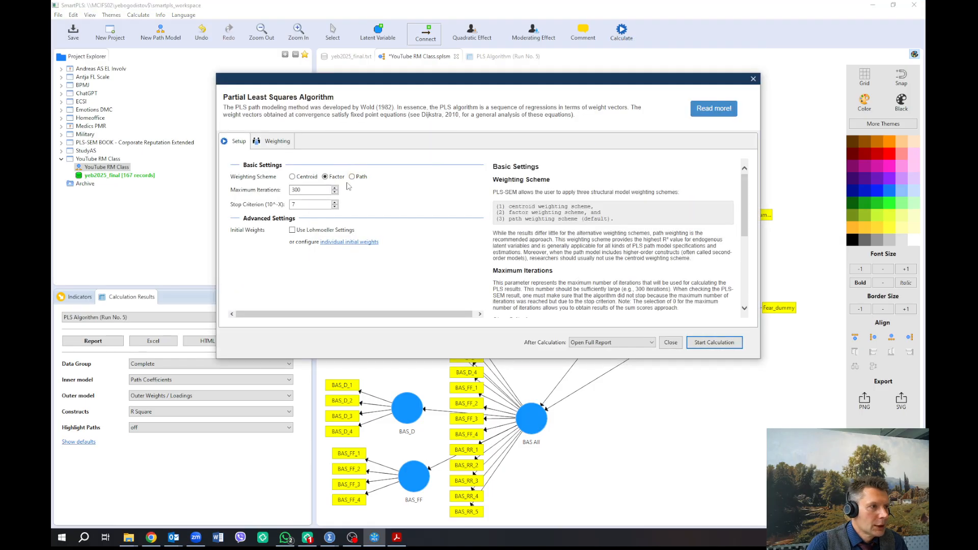
{"action": "left_click", "coordinate": [713, 342]}
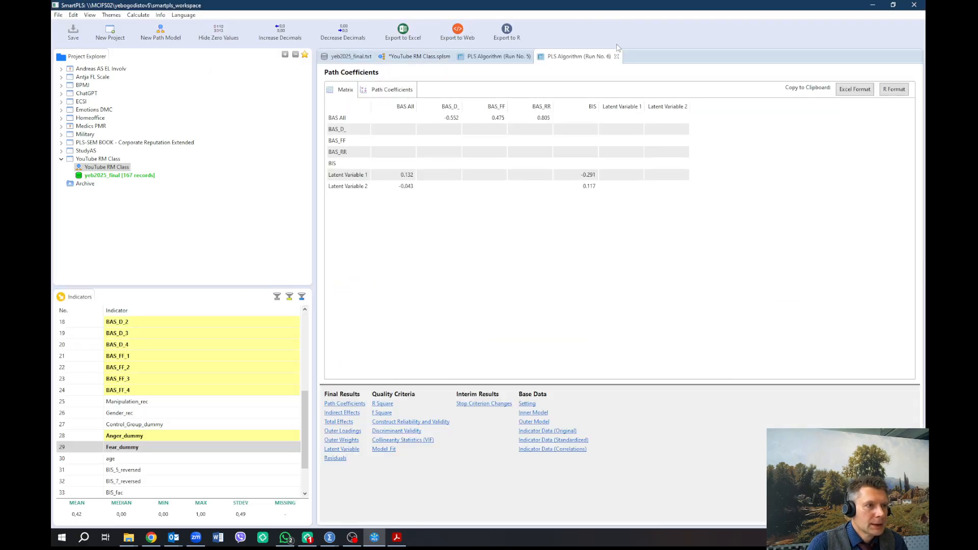
Run Bootstrapping on the model with 500 subsamples
{"action": "left_click", "coordinate": [445, 56]}
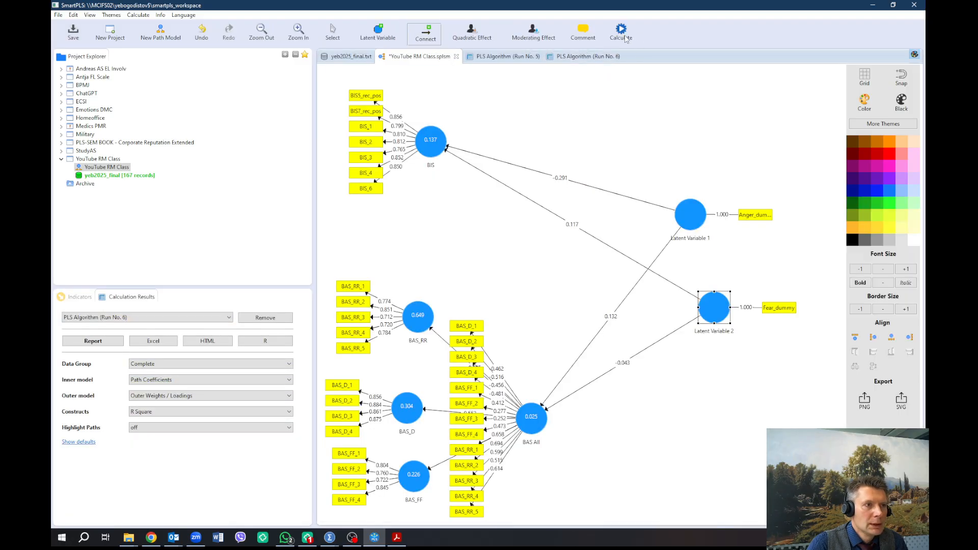
{"action": "left_click", "coordinate": [622, 35]}
{"action": "left_click", "coordinate": [643, 61]}
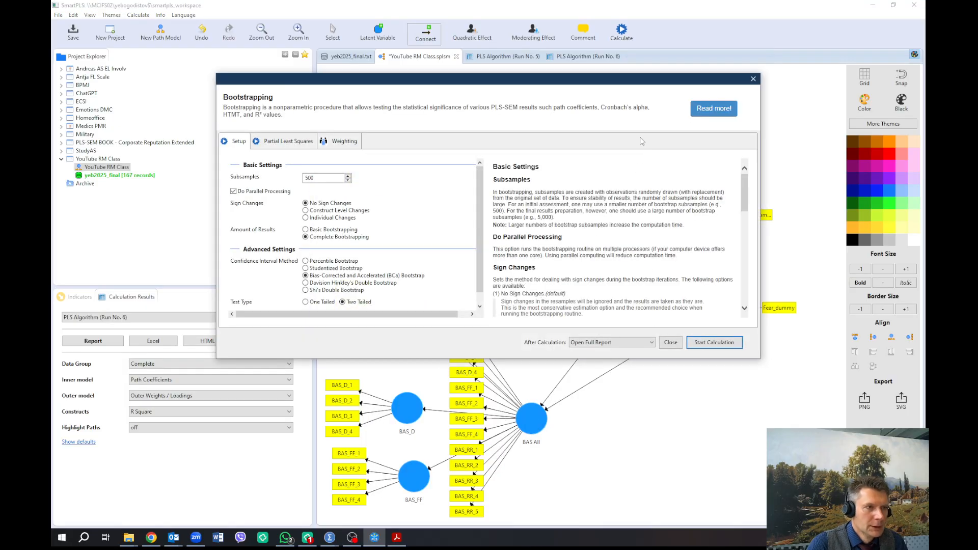
{"action": "left_click_drag", "start_coordinate": [634, 88], "coordinate": [541, 144]}
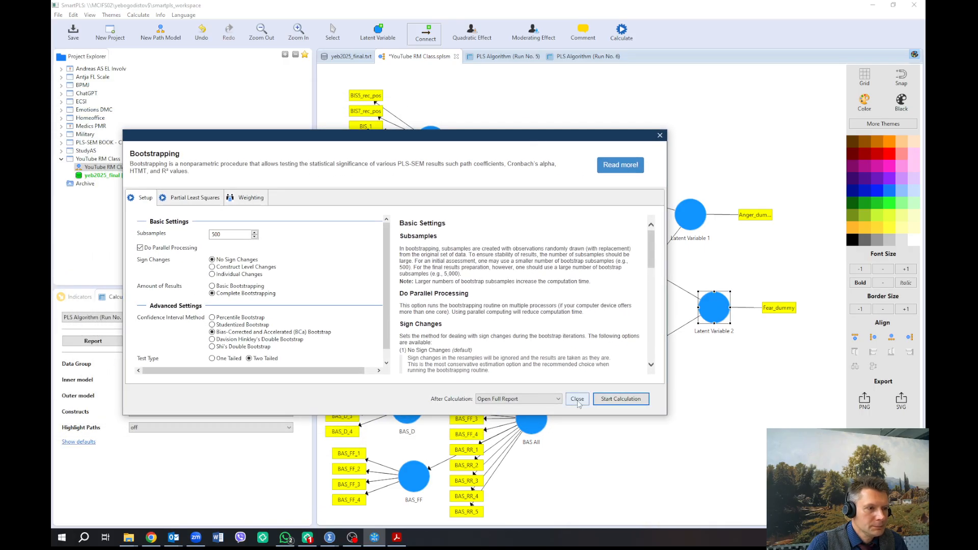
{"action": "left_click", "coordinate": [608, 400]}
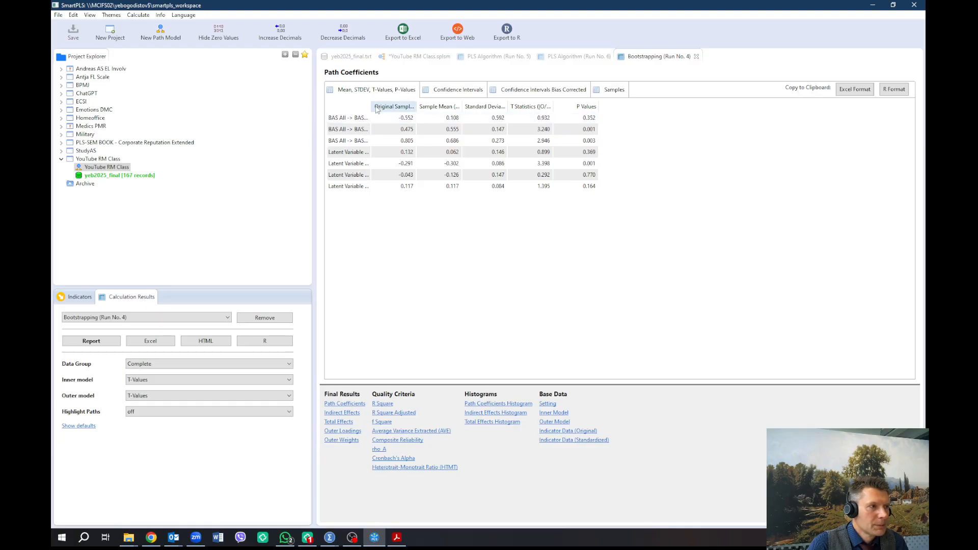
Examine the bootstrapped path coefficients, the model diagram, and the PLS run's inner model, outer model and indicator data
{"action": "left_click_drag", "start_coordinate": [373, 106], "coordinate": [420, 106]}
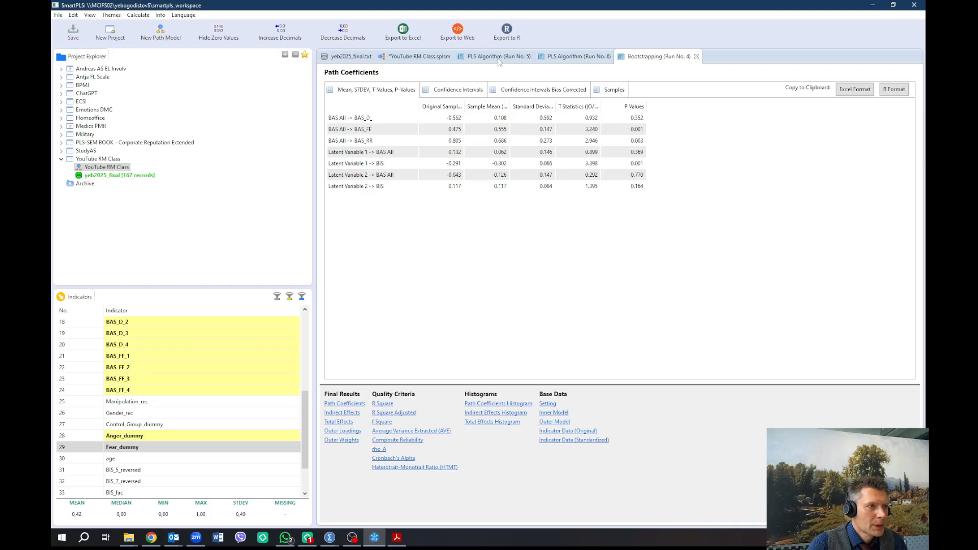
{"action": "left_click", "coordinate": [410, 57]}
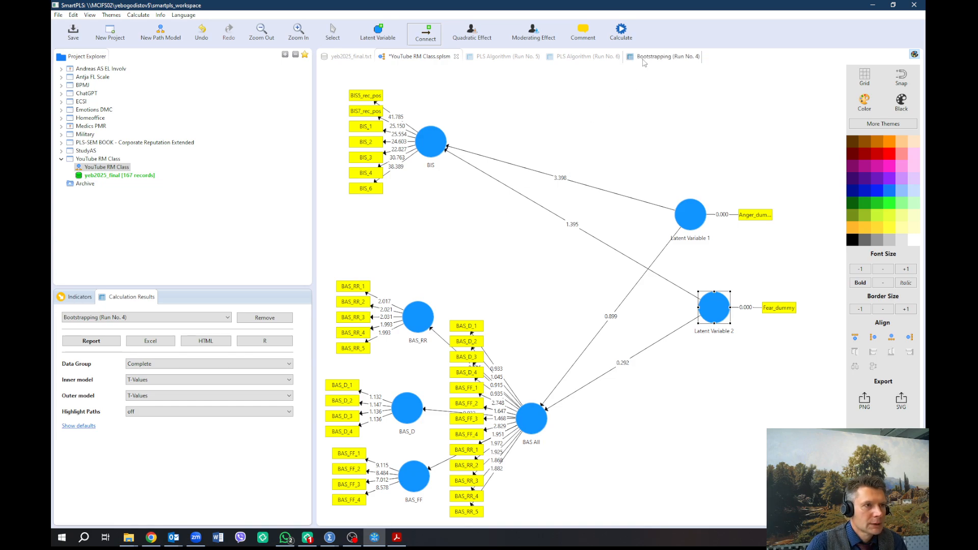
{"action": "left_click", "coordinate": [586, 57]}
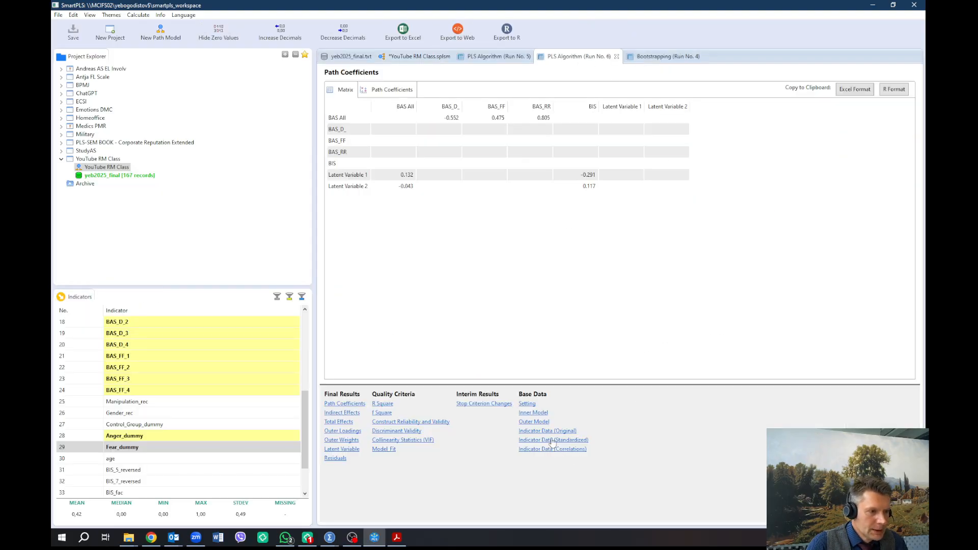
{"action": "left_click", "coordinate": [543, 423]}
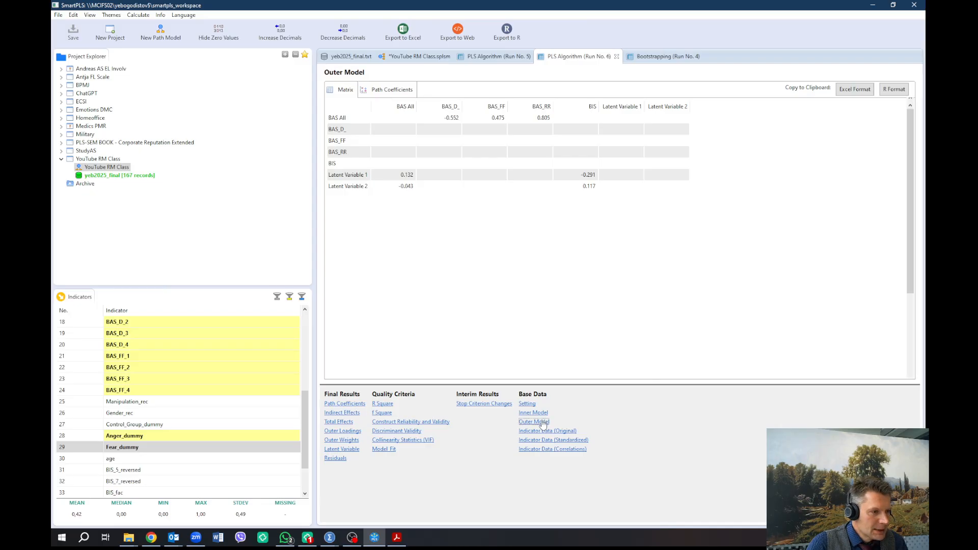
{"action": "left_click", "coordinate": [541, 414]}
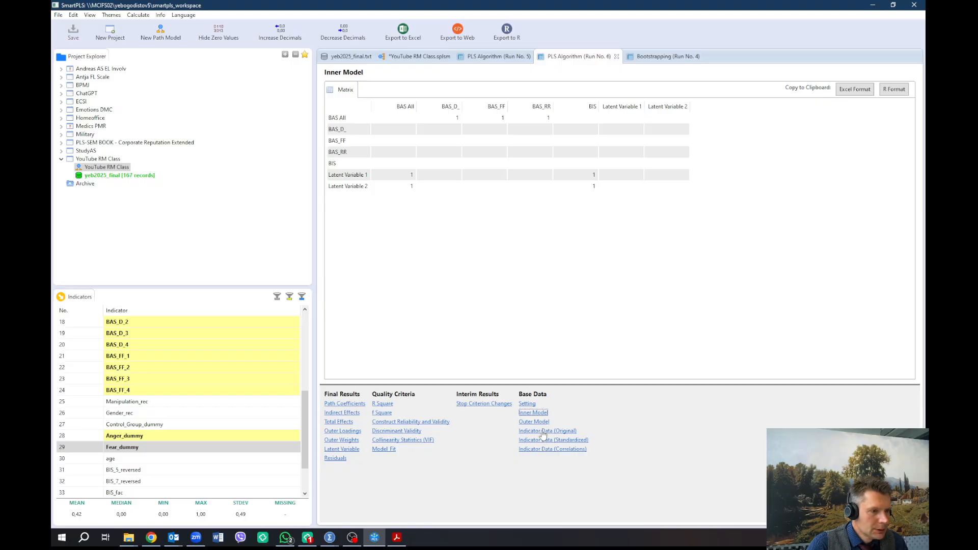
{"action": "left_click", "coordinate": [544, 434]}
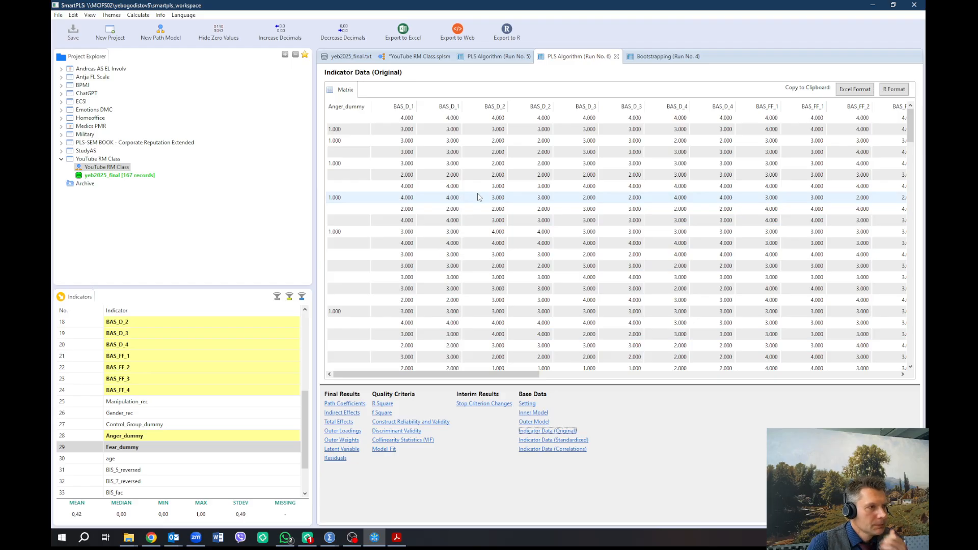
{"action": "scroll", "coordinate": [478, 197], "scroll_direction": "down", "scroll_amount": 2}
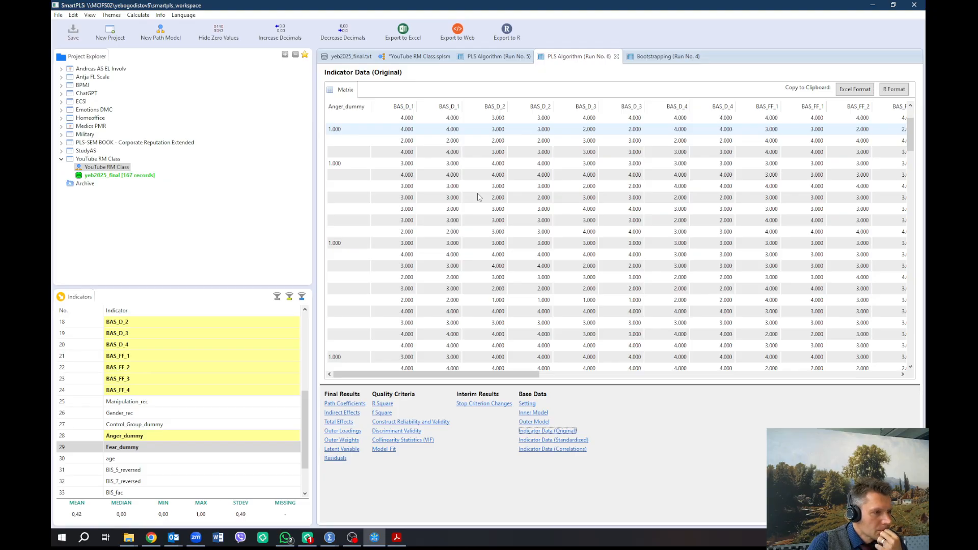
Review the bootstrapping HTMT results and browse the original indicator data
{"action": "left_click", "coordinate": [637, 56]}
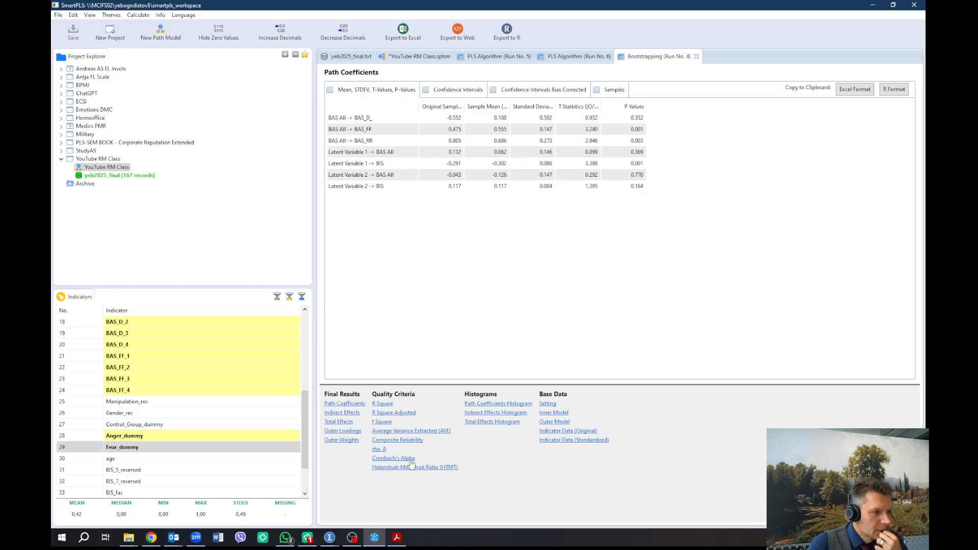
{"action": "left_click", "coordinate": [454, 468]}
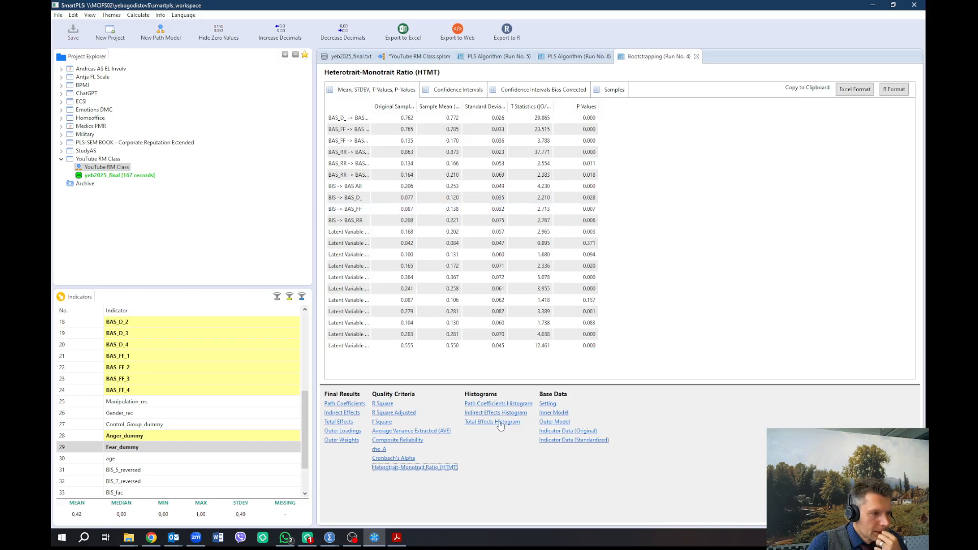
{"action": "left_click", "coordinate": [558, 414]}
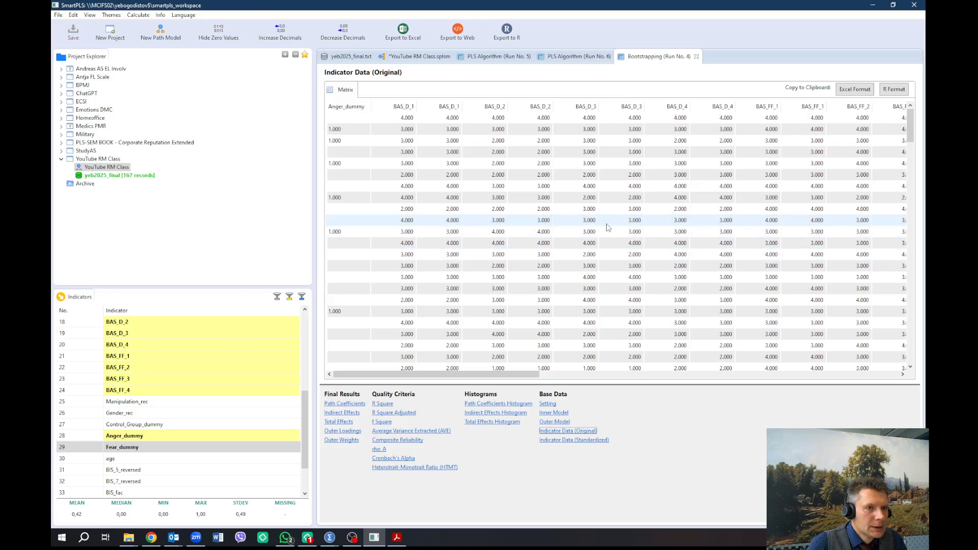
{"action": "scroll", "coordinate": [612, 230], "scroll_direction": "down", "scroll_amount": 6}
{"action": "scroll", "coordinate": [607, 228], "scroll_direction": "up", "scroll_amount": 5}
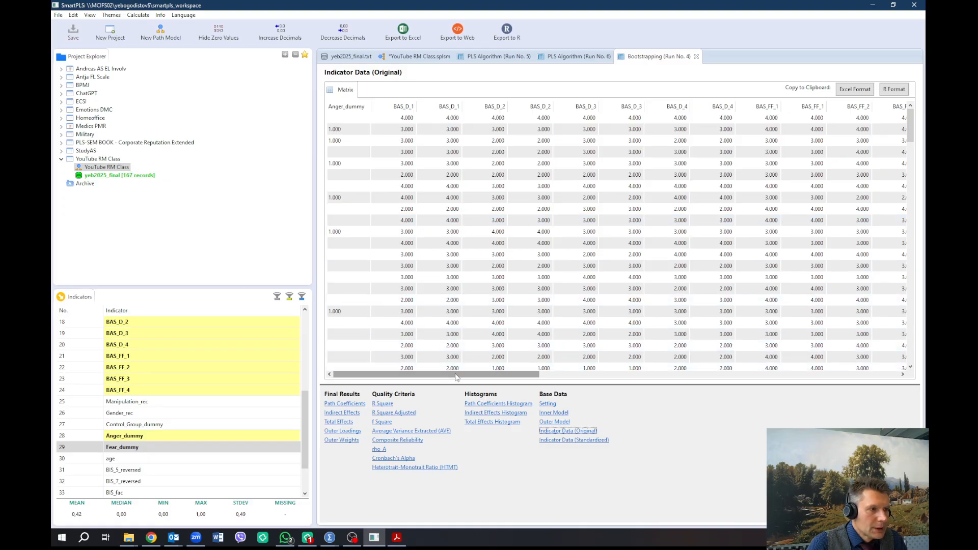
{"action": "left_click_drag", "start_coordinate": [456, 377], "coordinate": [423, 384]}
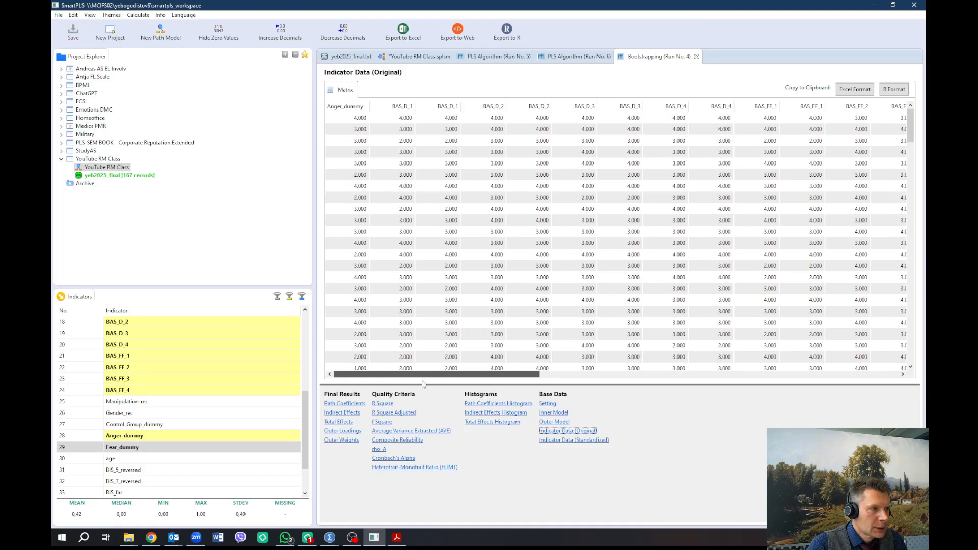
{"action": "scroll", "coordinate": [485, 283], "scroll_direction": "down", "scroll_amount": 8}
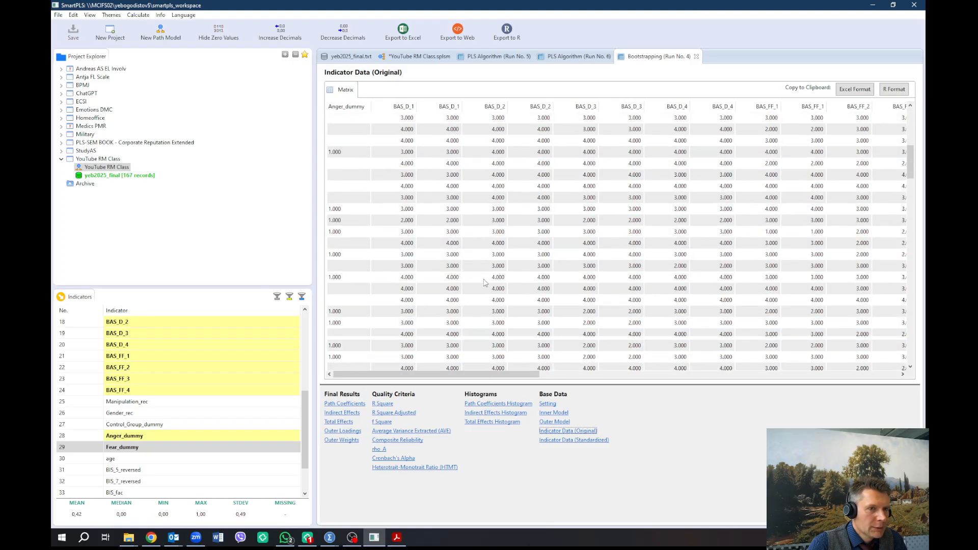
{"action": "scroll", "coordinate": [484, 282], "scroll_direction": "down", "scroll_amount": 10}
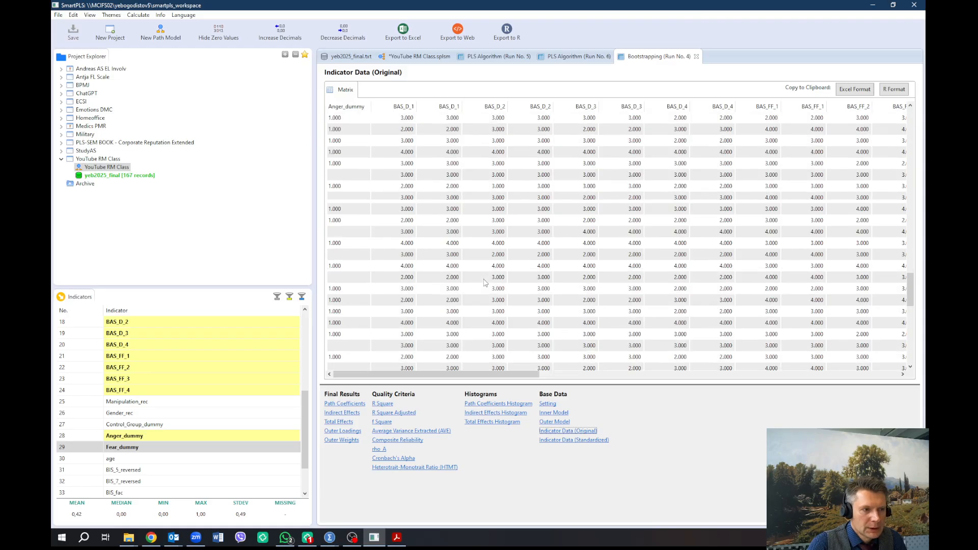
Open the original data file yeb2025_final.csv from the CFA YouTube SmartPLS folder in Excel
{"action": "scroll", "coordinate": [484, 283], "scroll_direction": "down", "scroll_amount": 8}
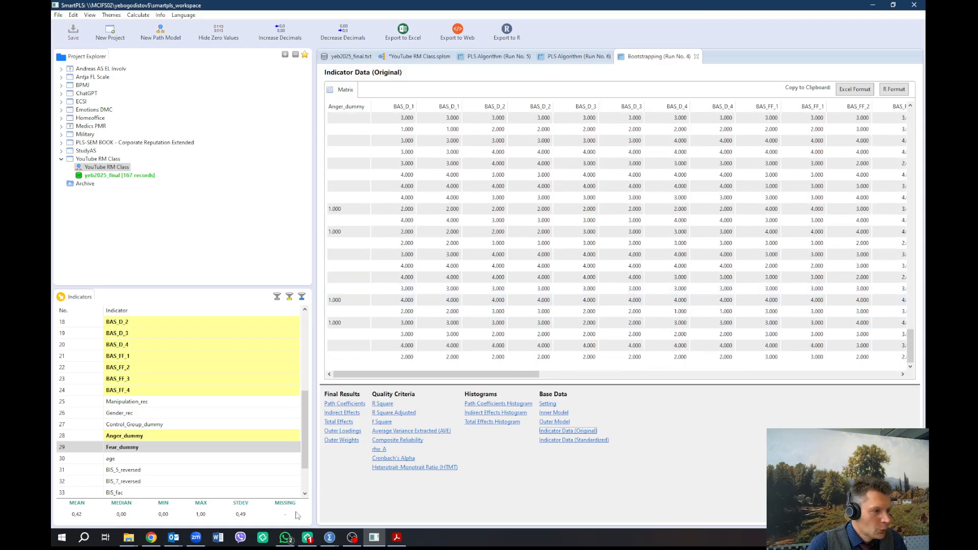
{"action": "mouse_move", "coordinate": [128, 541]}
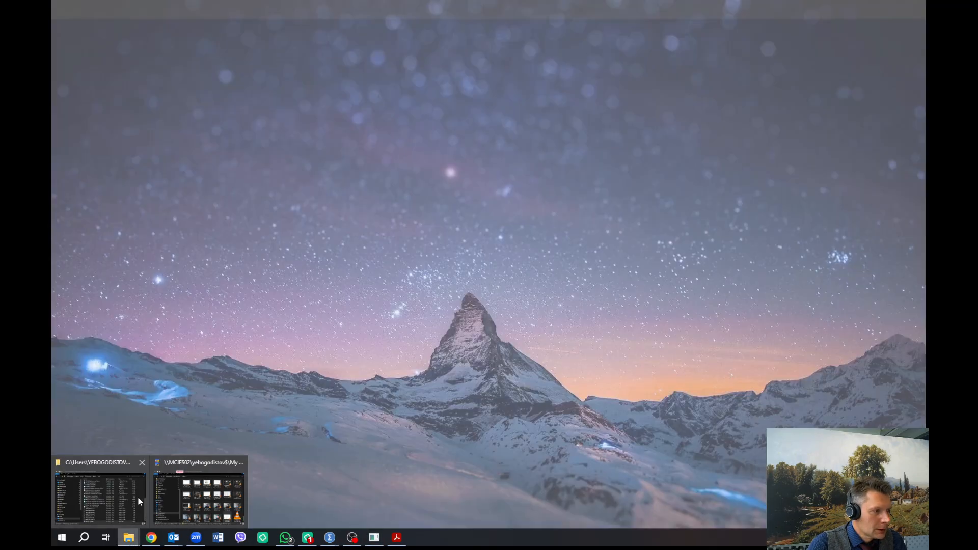
{"action": "left_click", "coordinate": [138, 498]}
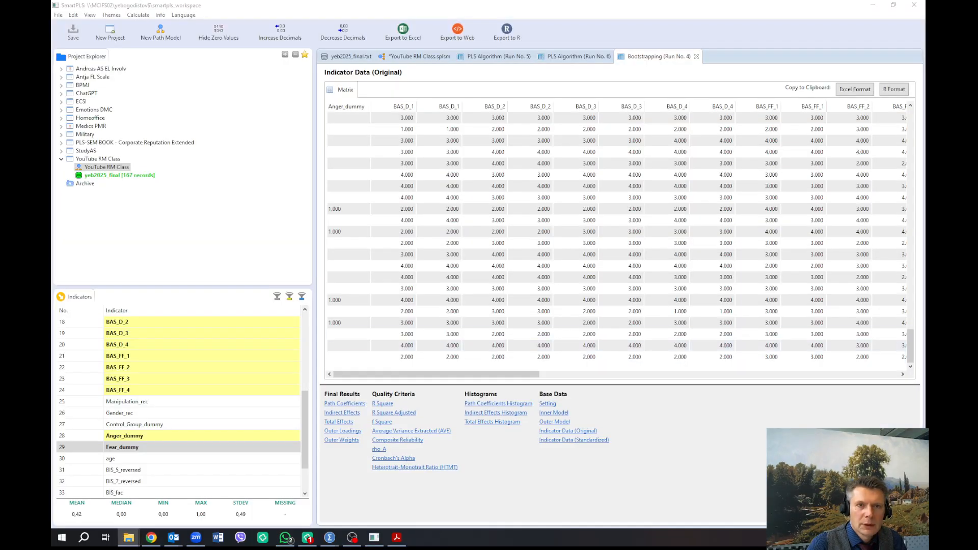
{"action": "left_click_drag", "start_coordinate": [925, 64], "coordinate": [502, 75]}
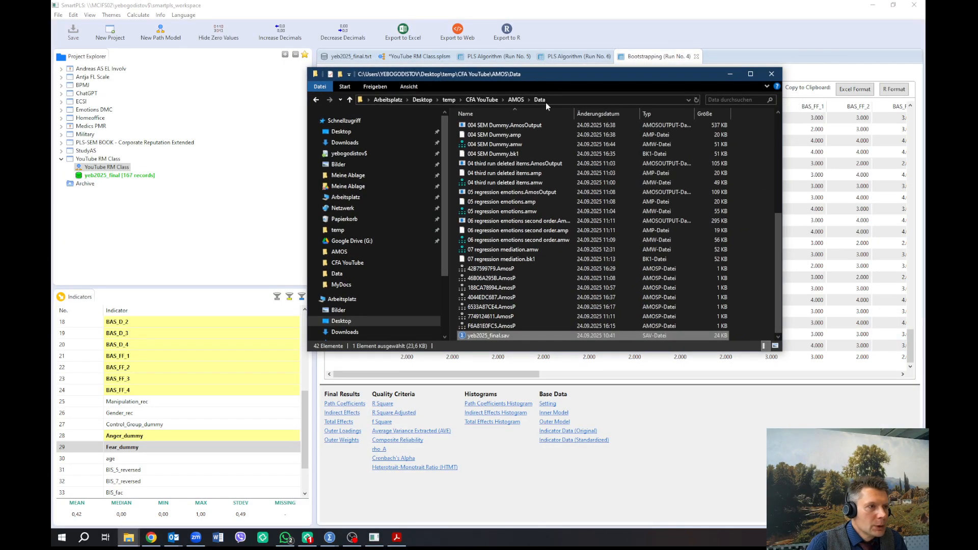
{"action": "left_click", "coordinate": [482, 100]}
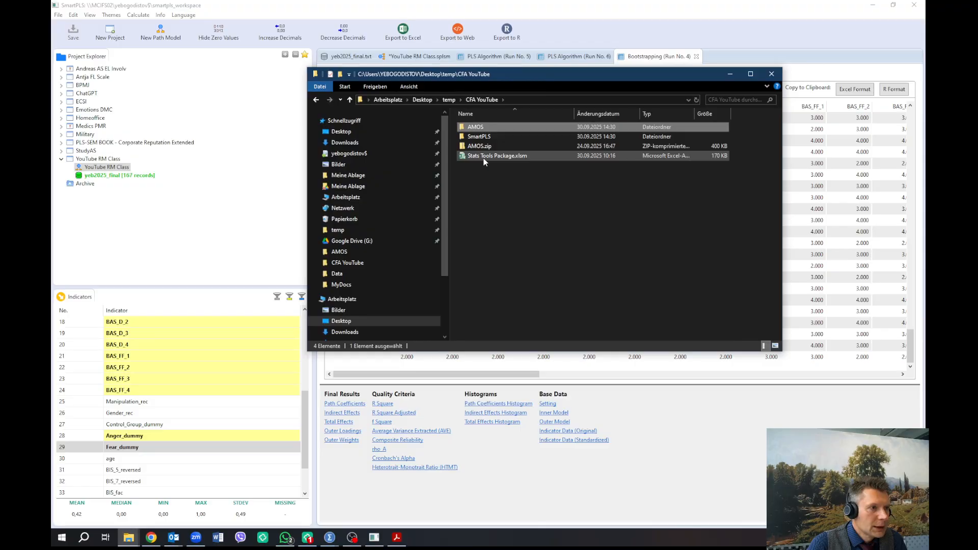
{"action": "double_click", "coordinate": [480, 136]}
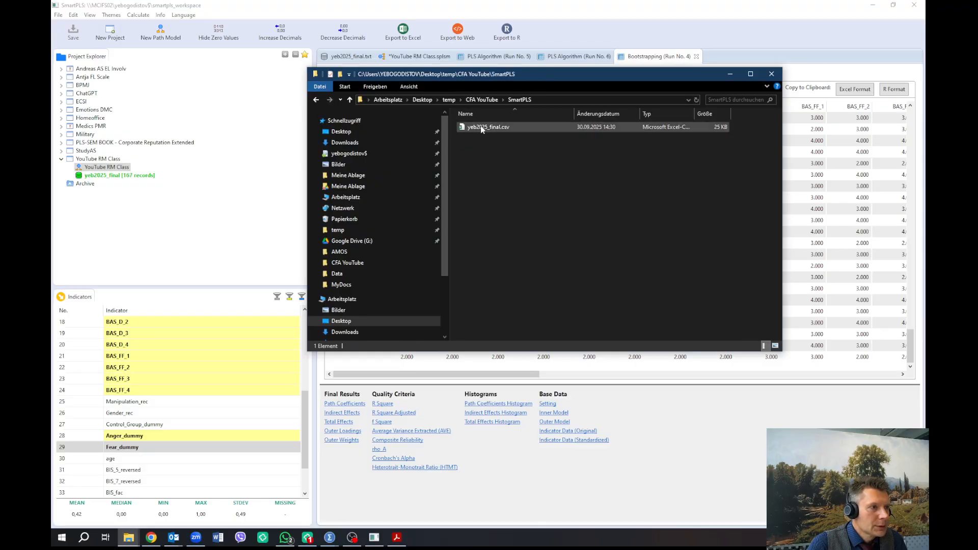
{"action": "left_click", "coordinate": [481, 127]}
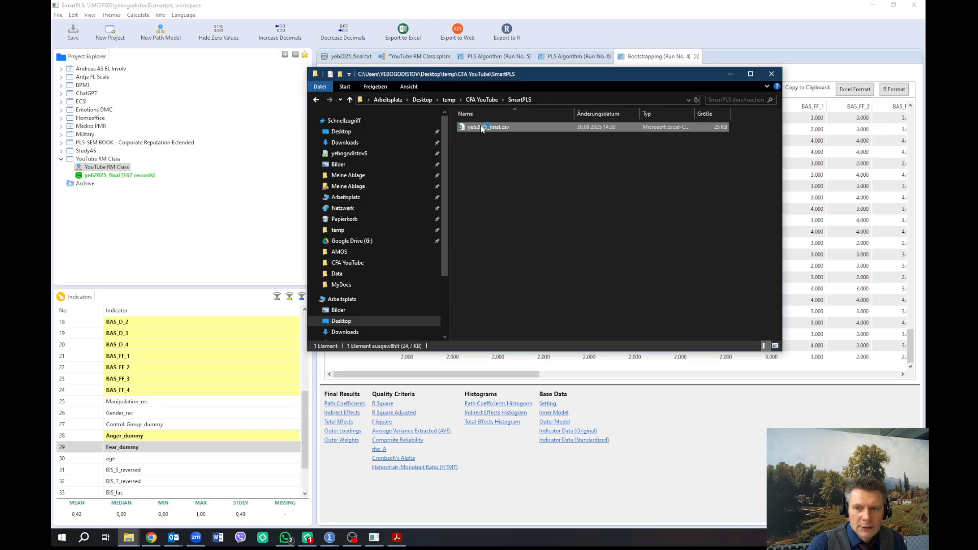
{"action": "double_click", "coordinate": [481, 127]}
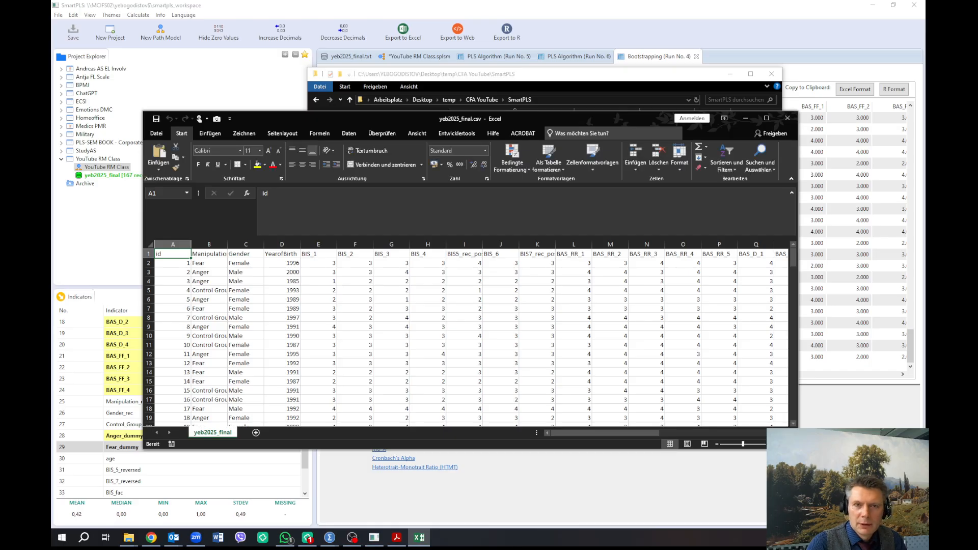
Maximize the spreadsheet window and browse the raw survey data columns
{"action": "double_click", "coordinate": [619, 121]}
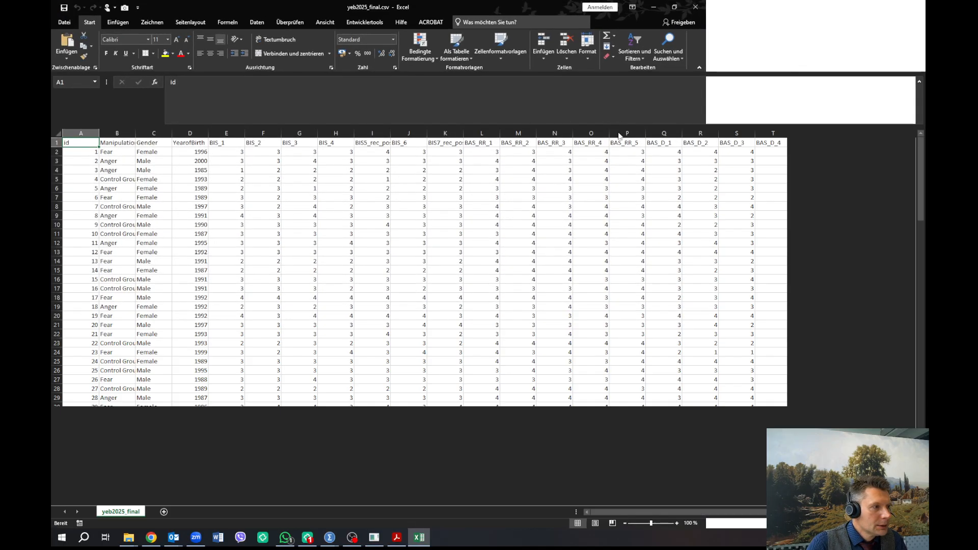
{"action": "scroll", "coordinate": [251, 281], "scroll_direction": "down", "scroll_amount": 3}
{"action": "scroll", "coordinate": [252, 282], "scroll_direction": "up", "scroll_amount": 3}
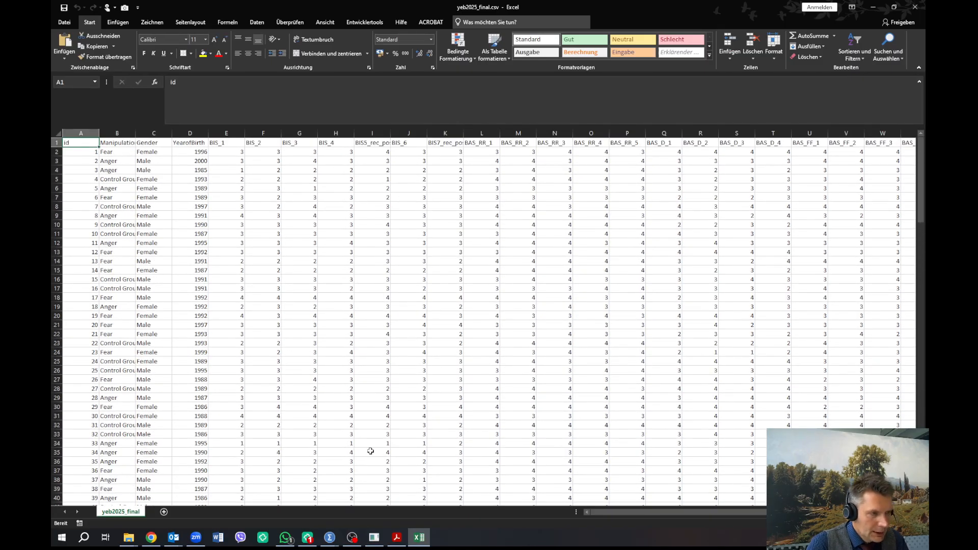
Scroll across the bootstrapping run's original indicator data and copy it to the clipboard in Excel format
{"action": "key", "text": "alt+Tab"}
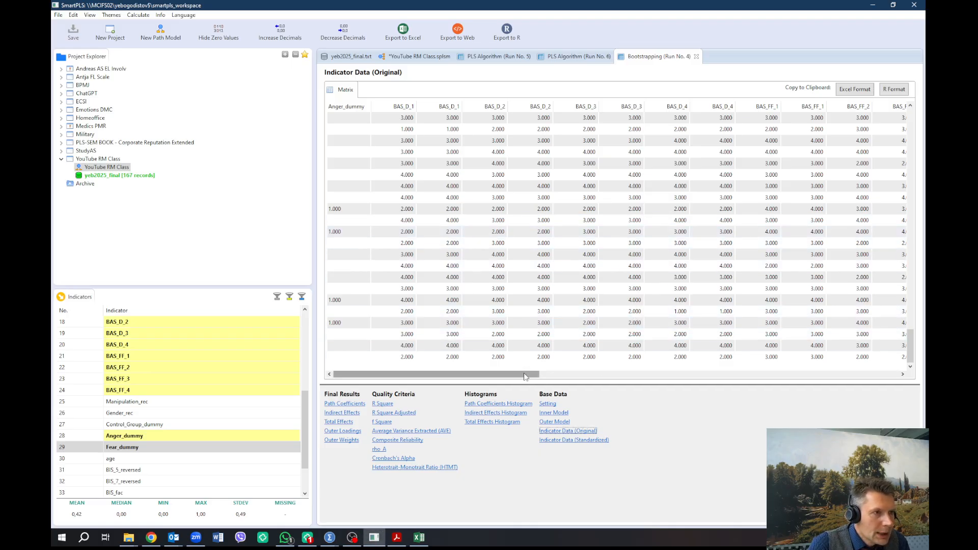
{"action": "left_click_drag", "start_coordinate": [525, 376], "coordinate": [902, 372]}
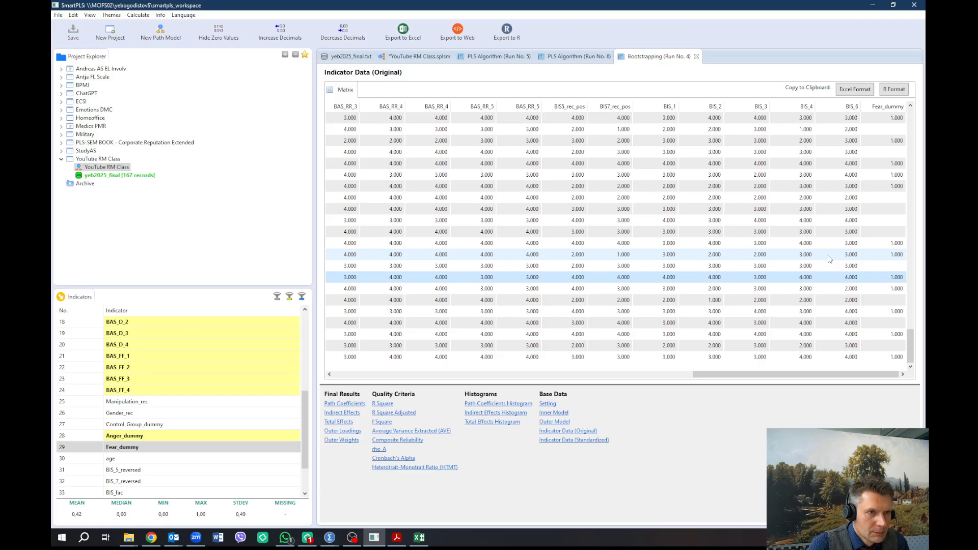
{"action": "left_click", "coordinate": [861, 90]}
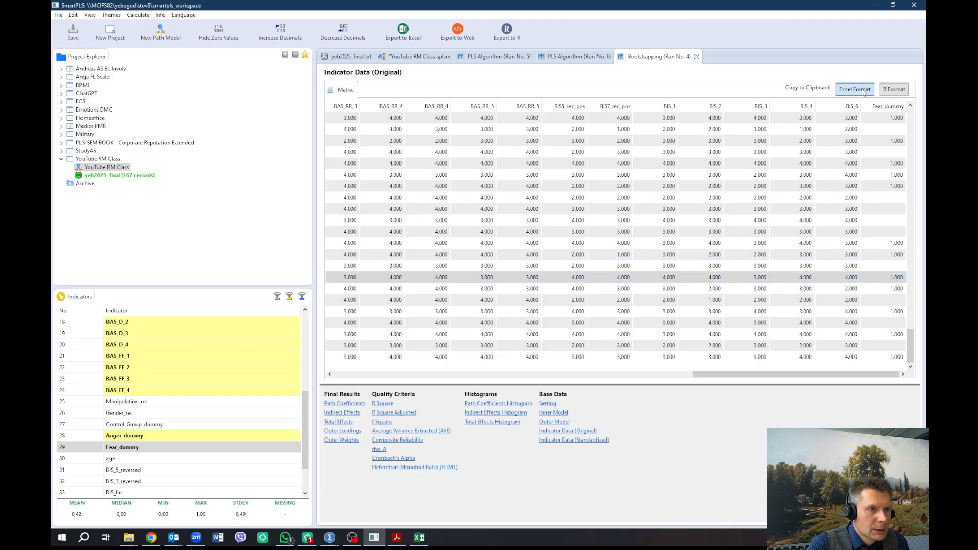
Paste the copied indicator data into a new blank Excel workbook
{"action": "left_click", "coordinate": [419, 538]}
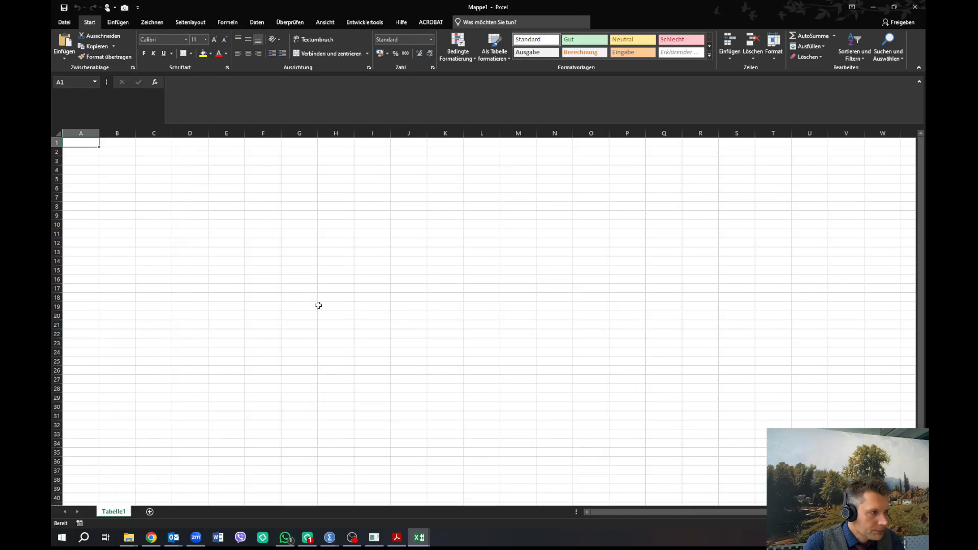
{"action": "key", "text": "ctrl+v"}
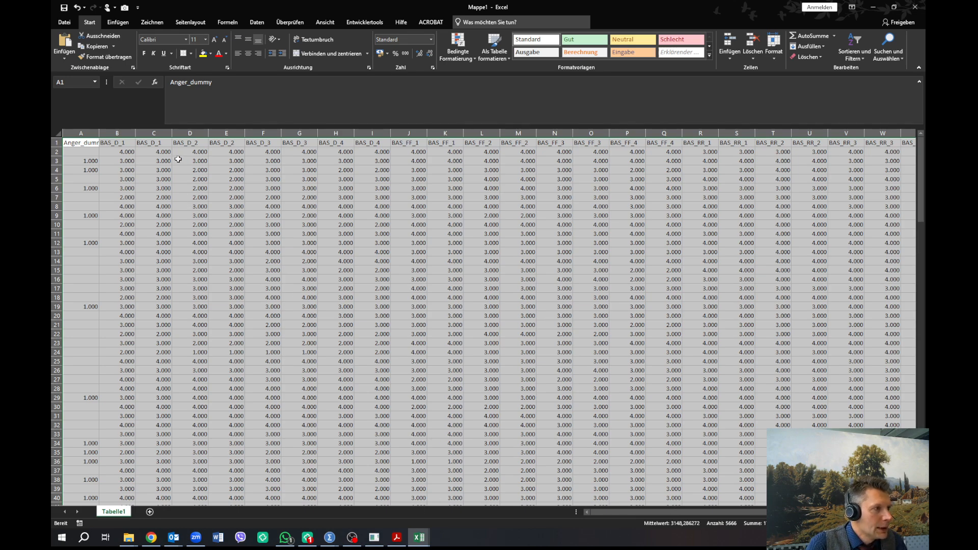
{"action": "left_click", "coordinate": [177, 159]}
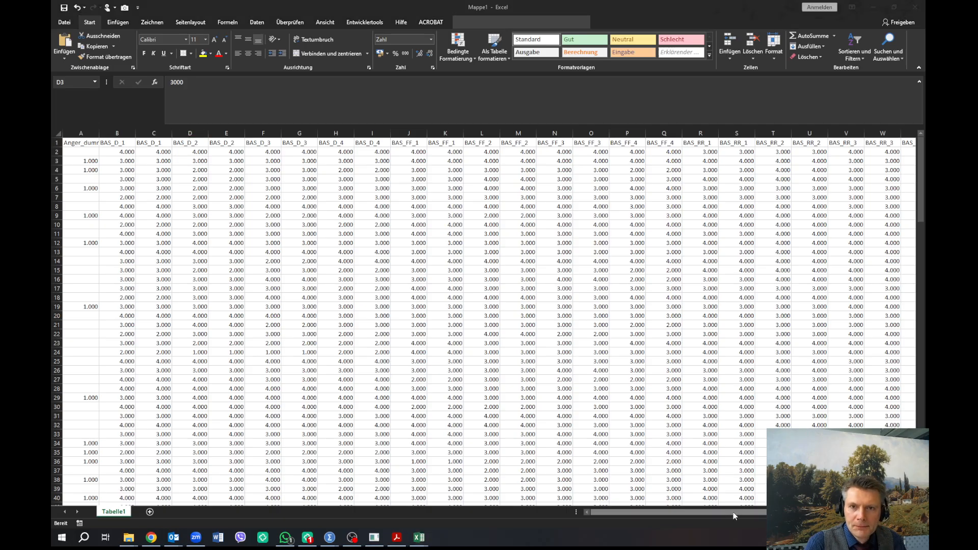
Compare the bootstrapped model diagram with the pasted indicator data in the workbook
{"action": "key", "text": "alt+Tab"}
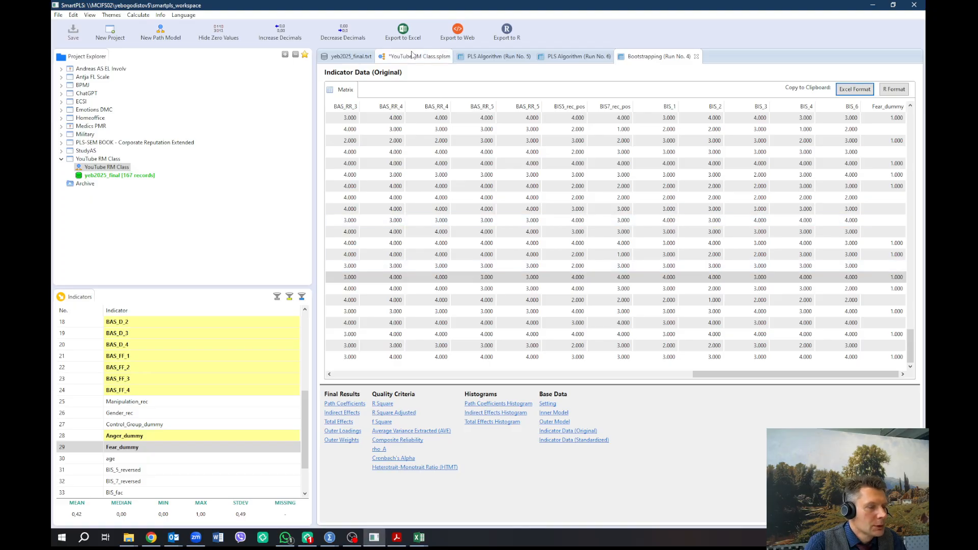
{"action": "left_click", "coordinate": [414, 55]}
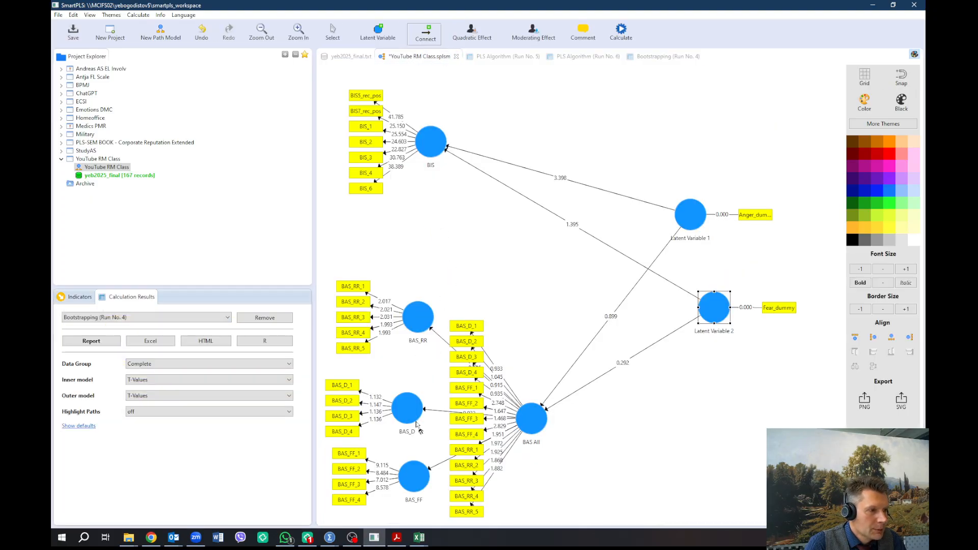
{"action": "key", "text": "alt+Tab"}
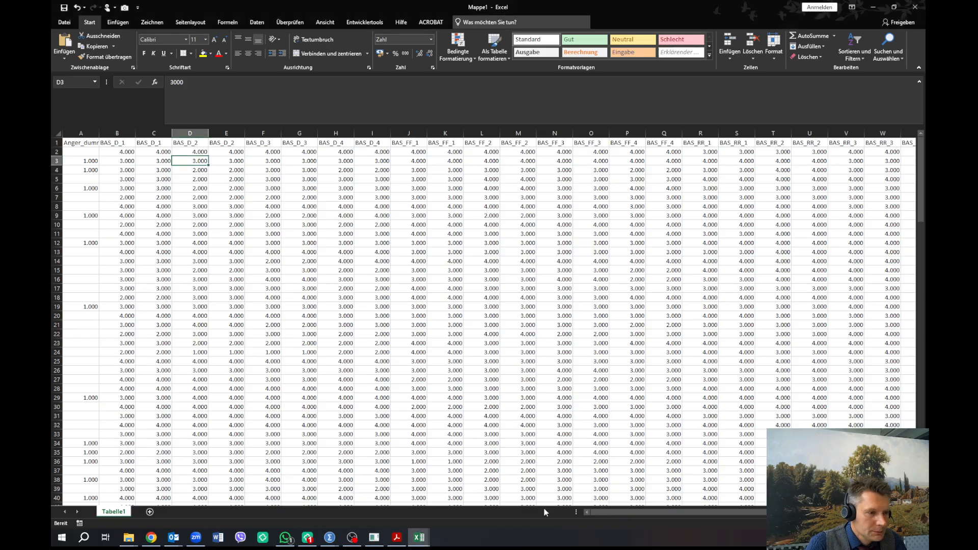
{"action": "left_click_drag", "start_coordinate": [610, 513], "coordinate": [657, 518]}
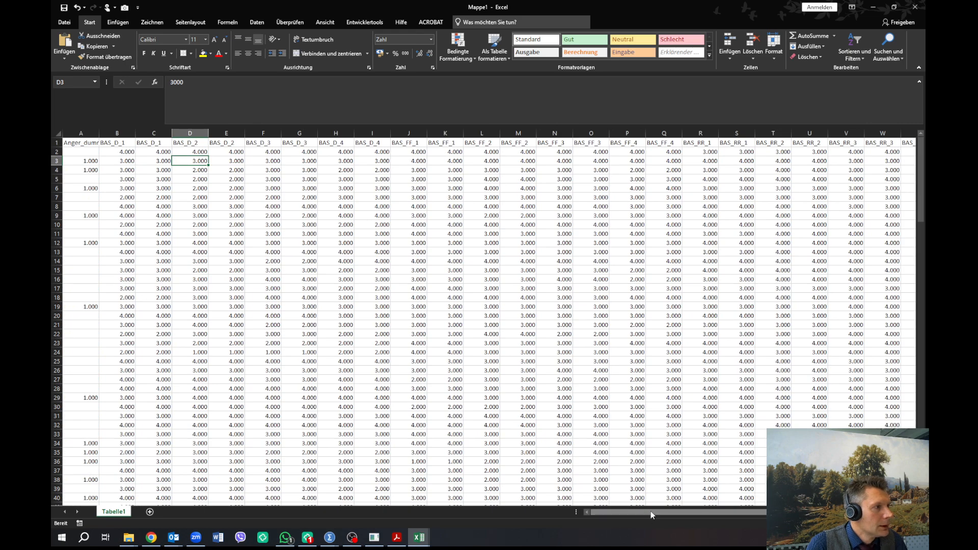